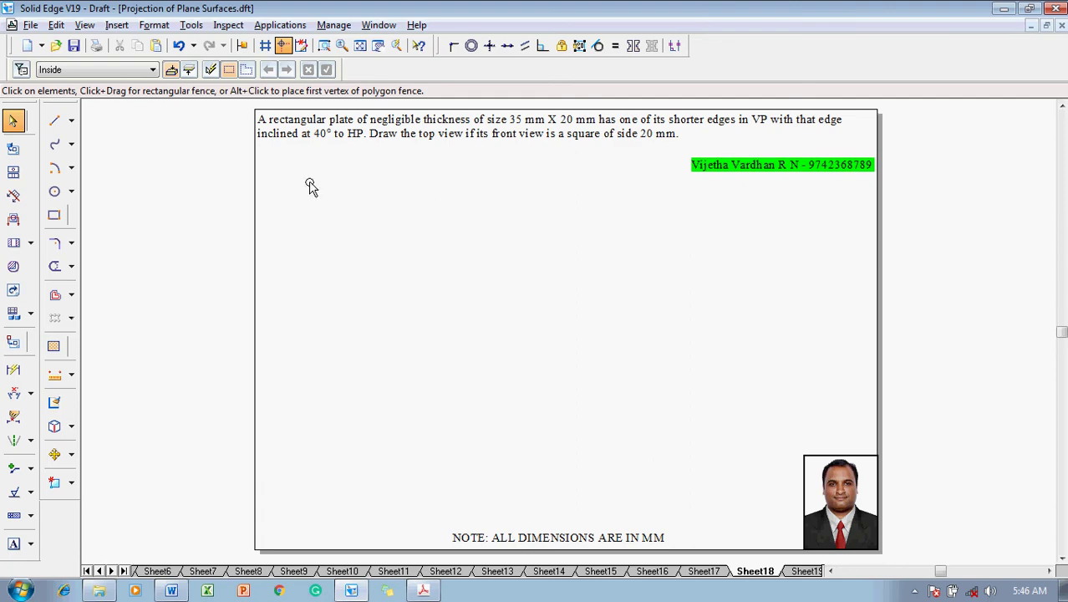
# Draw the horizontal XY reference line with 0.18 mm line width.
pyautogui.click(66, 124)
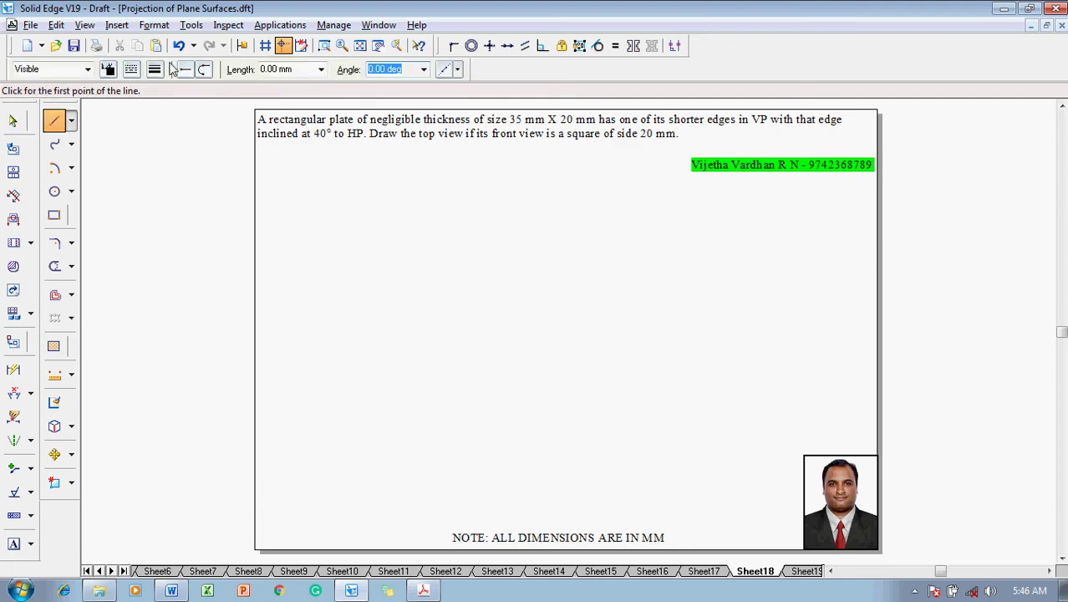
pyautogui.click(154, 69)
pyautogui.click(170, 97)
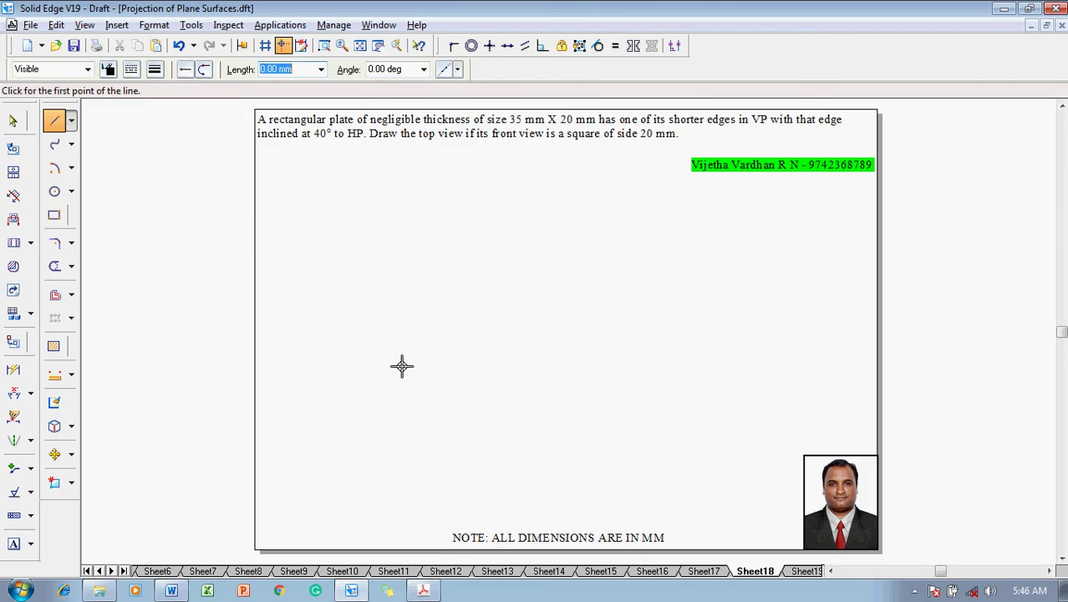
pyautogui.click(324, 313)
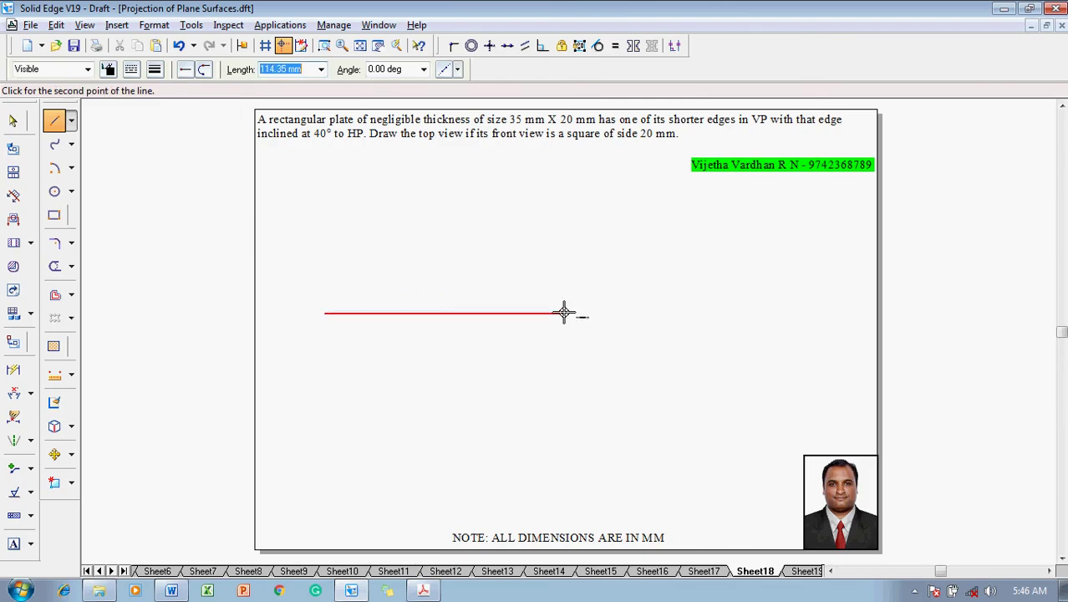
pyautogui.click(795, 313)
pyautogui.rightClick(744, 270)
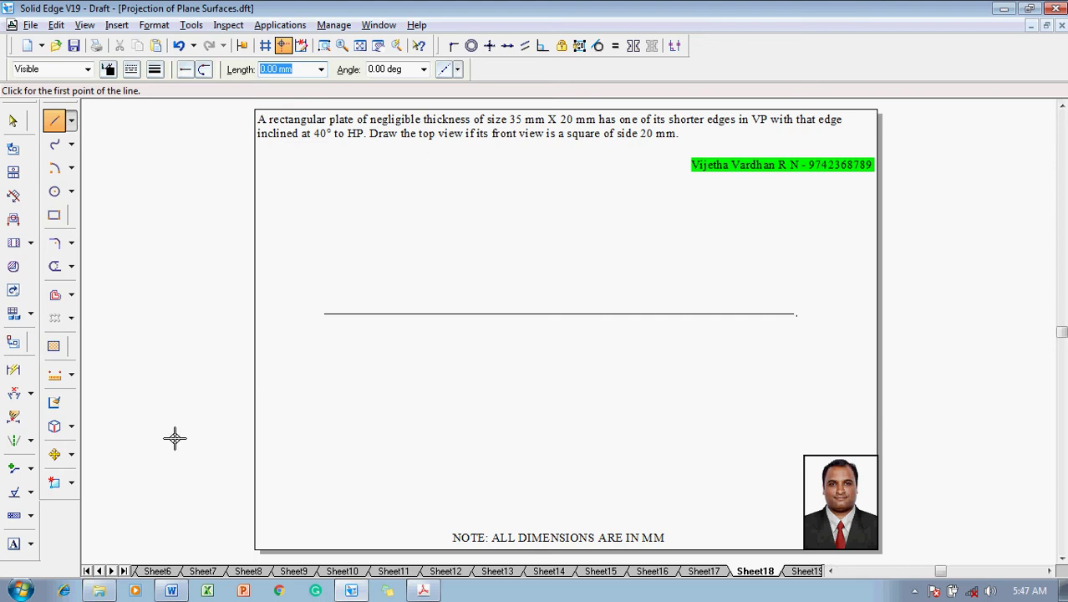
# Label the line's ends X and Y, and add HP below the line.
pyautogui.click(13, 543)
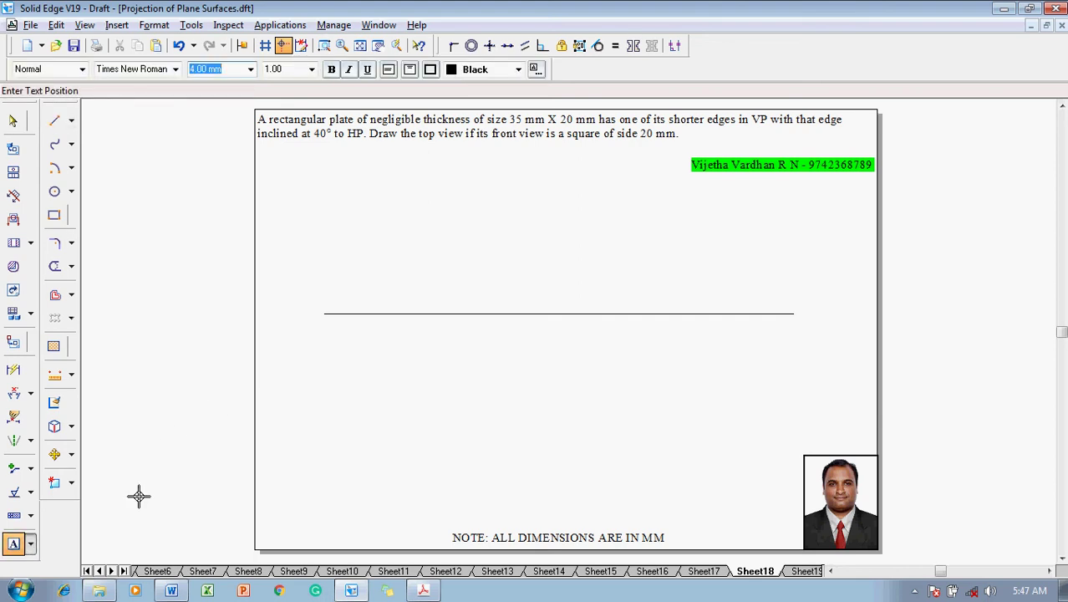
pyautogui.click(308, 309)
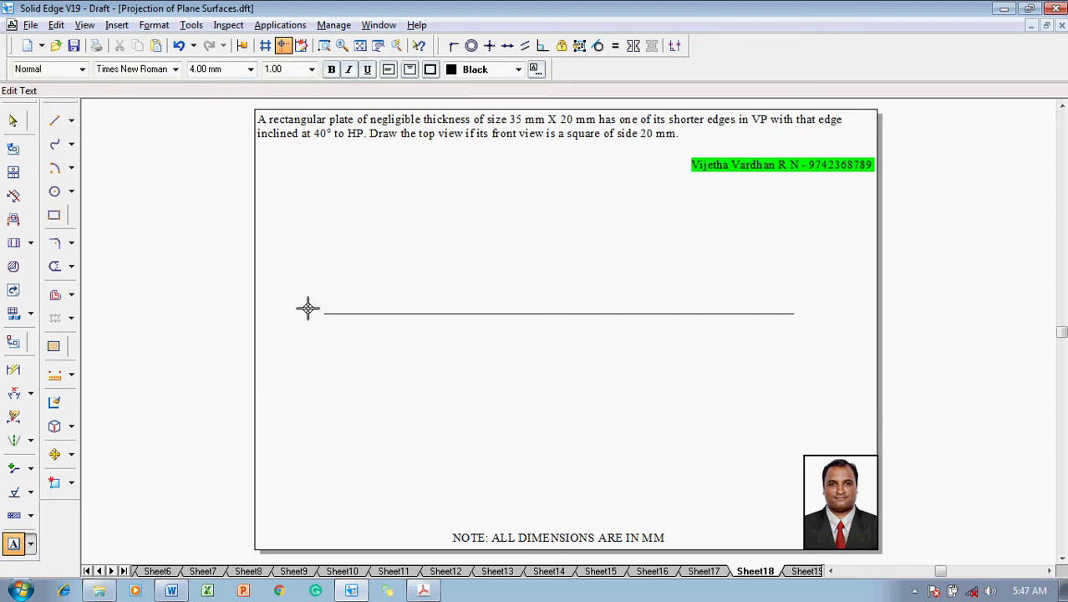
pyautogui.write('X')
pyautogui.click(799, 310)
pyautogui.write('Y')
pyautogui.click(326, 320)
pyautogui.write('HP')
pyautogui.press('Escape')
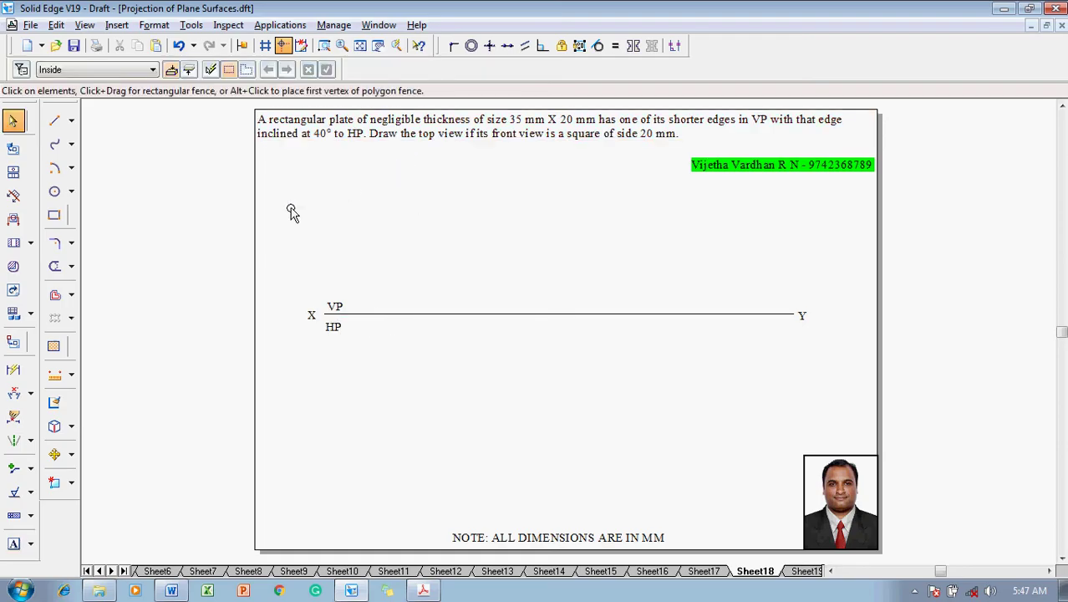
# Place an unrotated 35 × 20 mm rectangle just above the XY line.
pyautogui.click(57, 221)
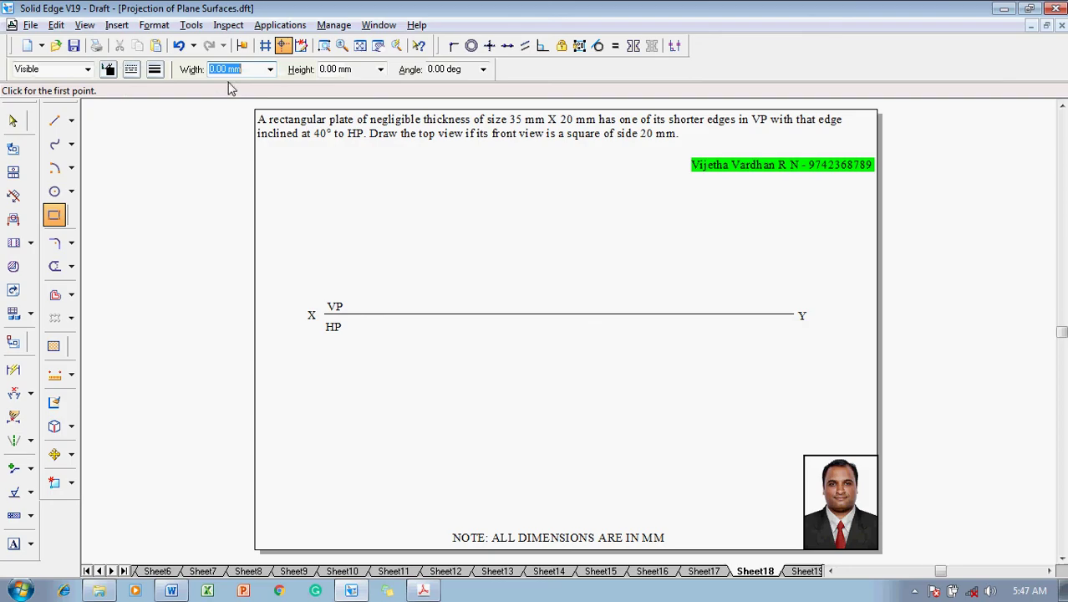
pyautogui.click(158, 71)
pyautogui.click(172, 130)
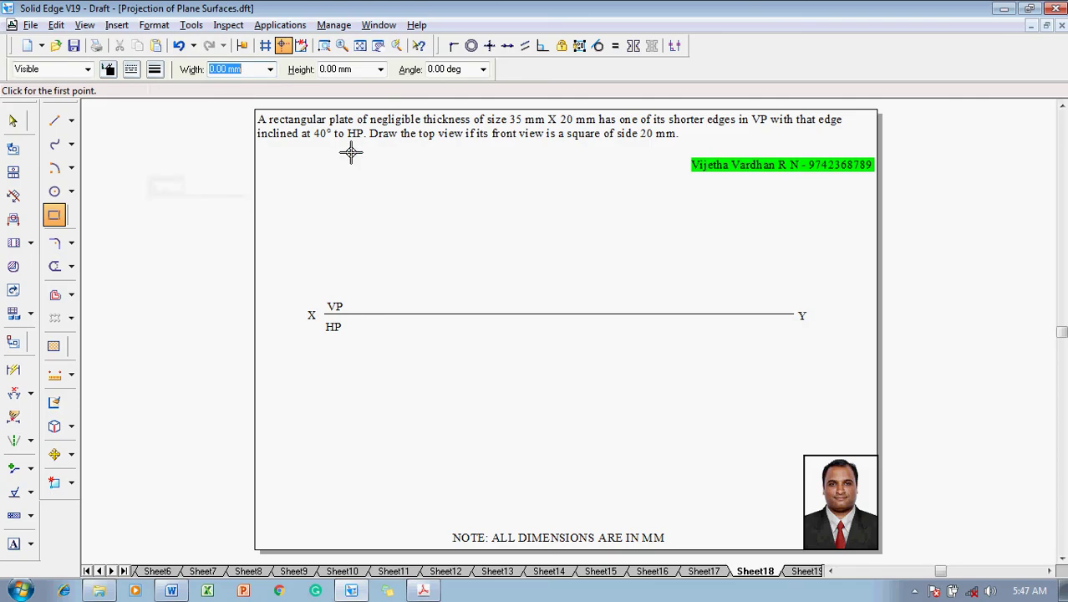
pyautogui.write('35')
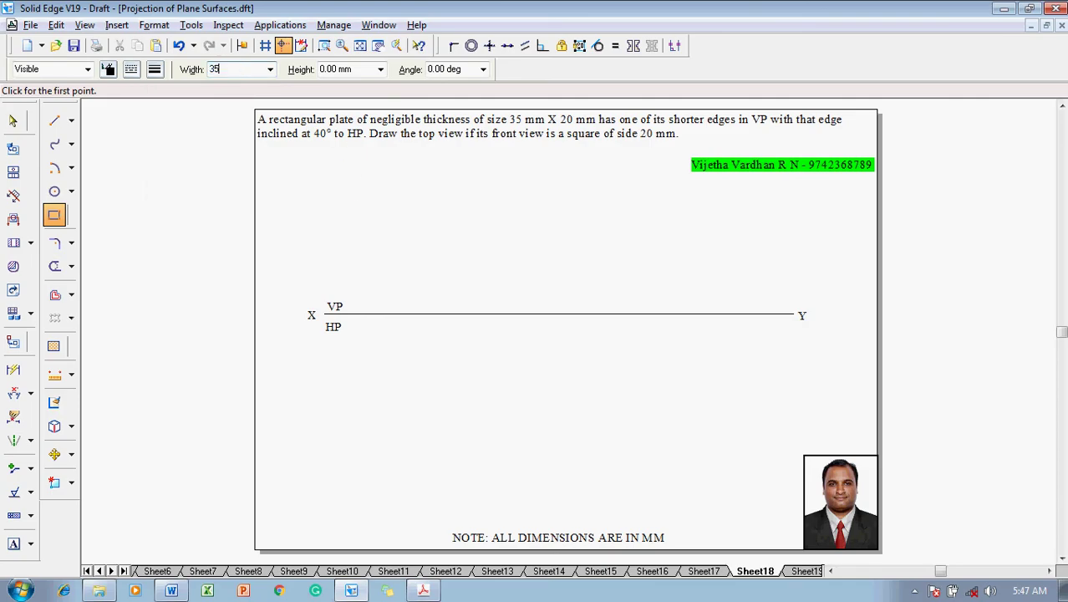
pyautogui.press('Tab')
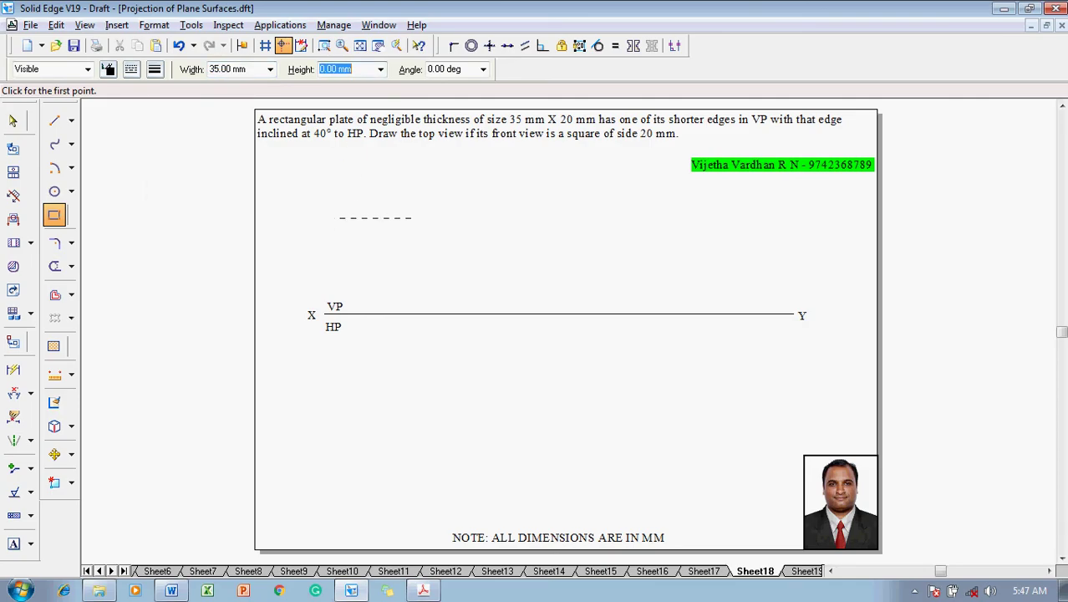
pyautogui.write('20')
pyautogui.press('Tab')
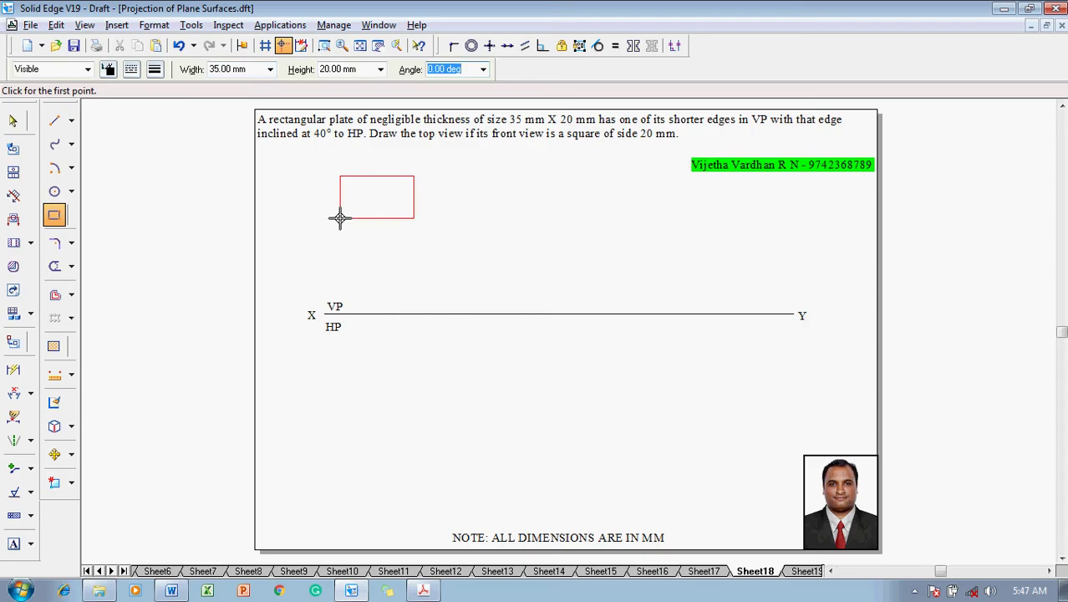
pyautogui.click(384, 279)
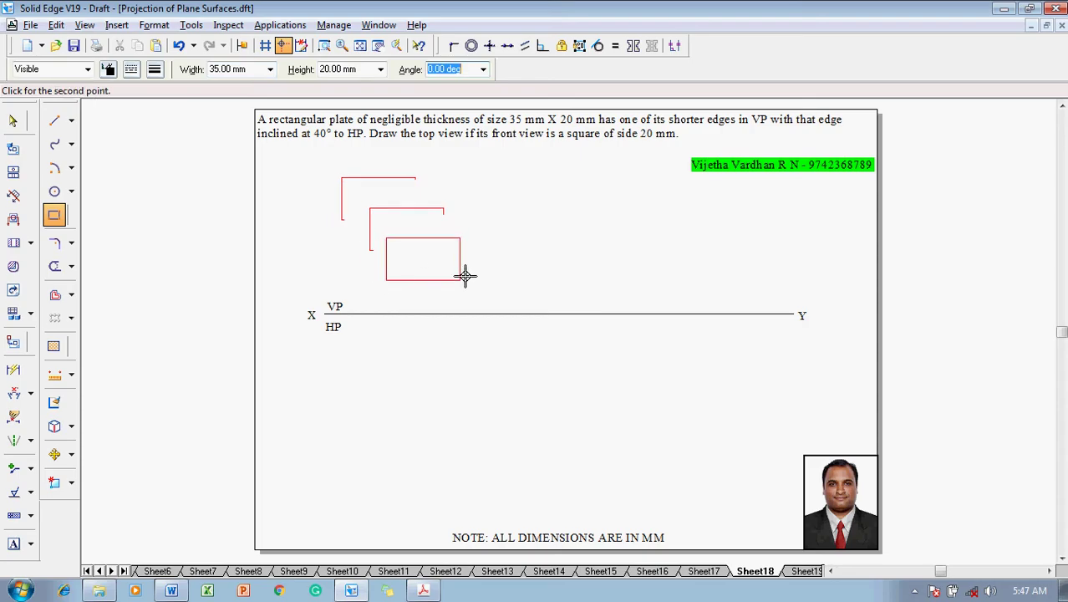
pyautogui.click(465, 276)
pyautogui.press('Escape')
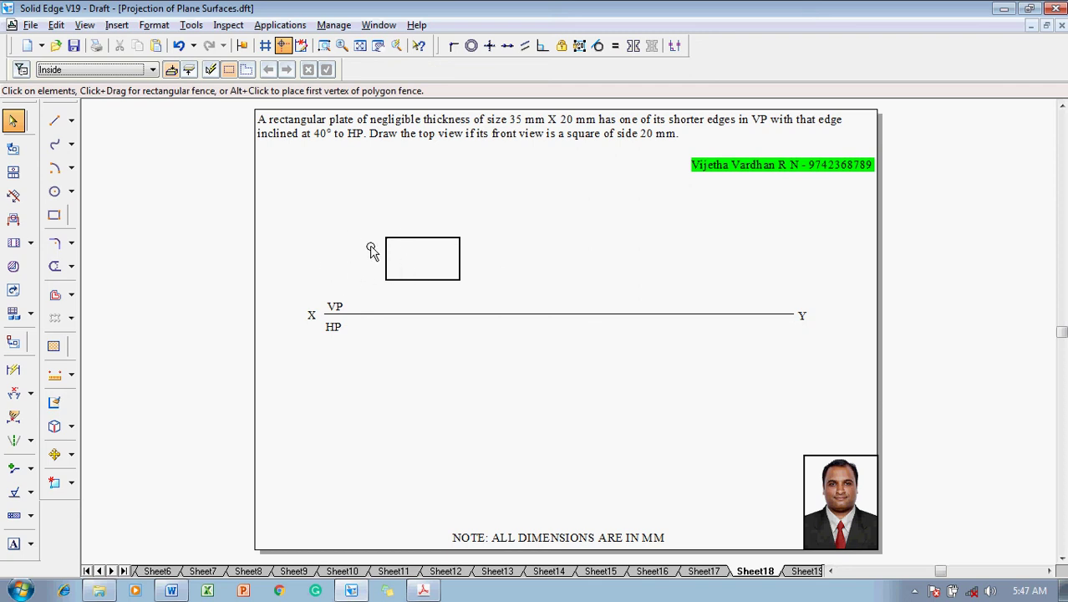
# Drop vertical projectors from the rectangle's two bottom corners down to the XY line.
pyautogui.click(54, 121)
pyautogui.click(155, 70)
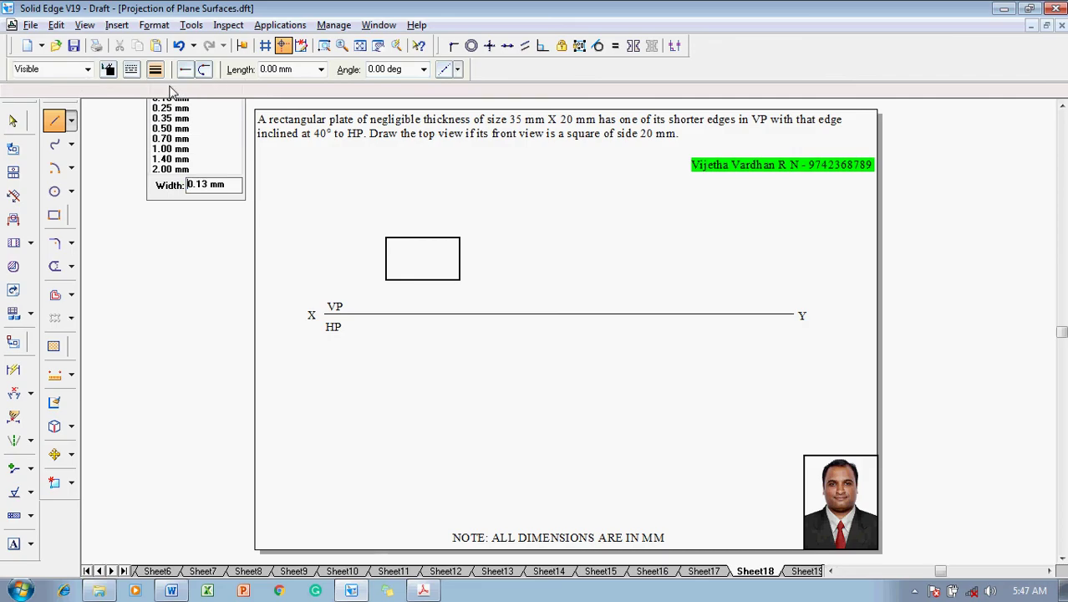
pyautogui.click(172, 96)
pyautogui.click(386, 280)
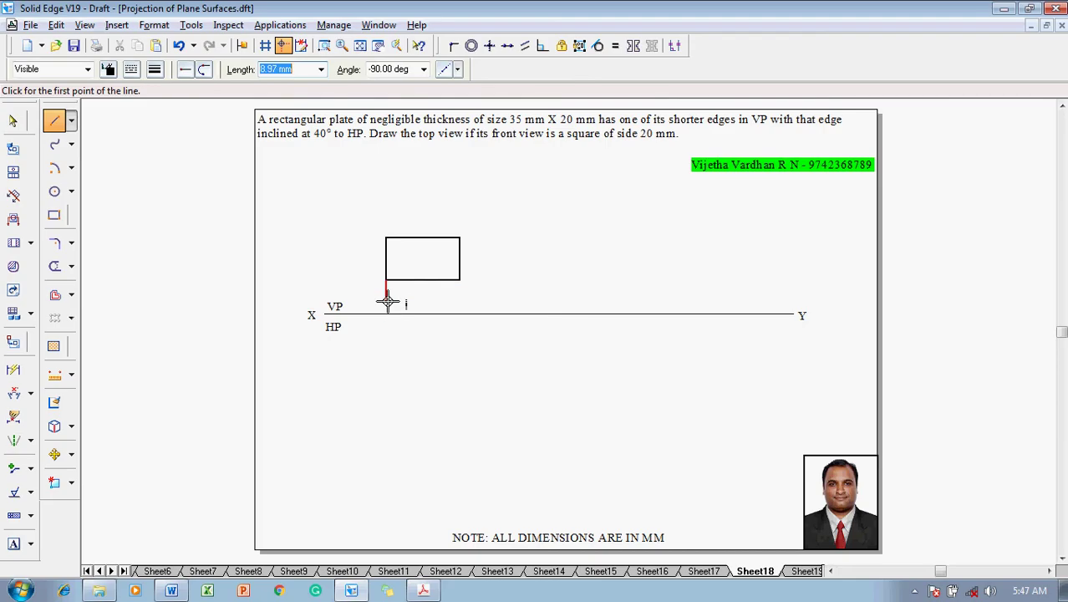
pyautogui.click(387, 314)
pyautogui.click(386, 280)
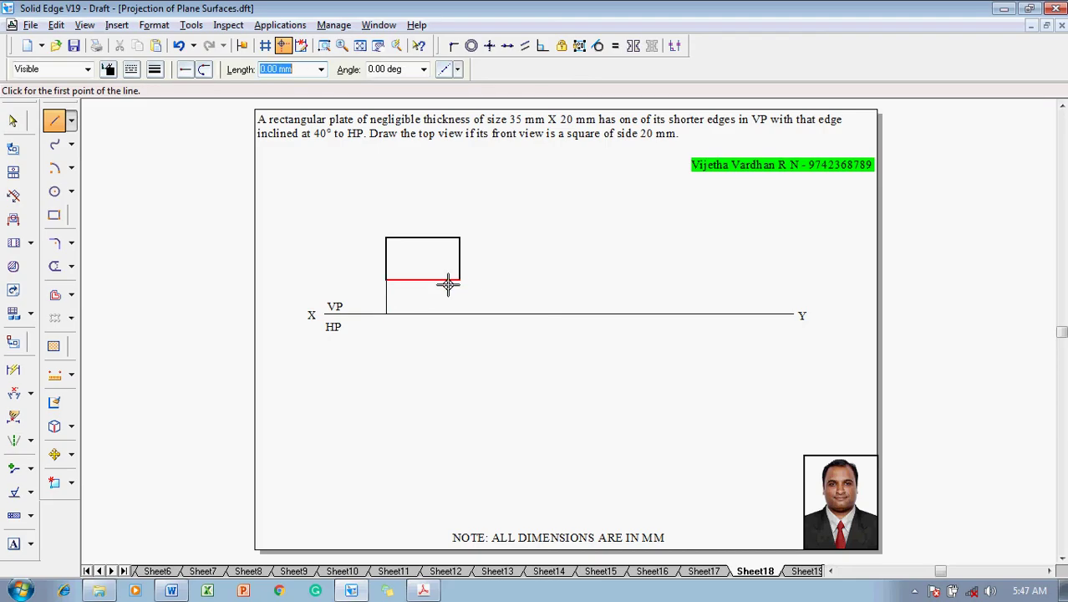
pyautogui.click(459, 313)
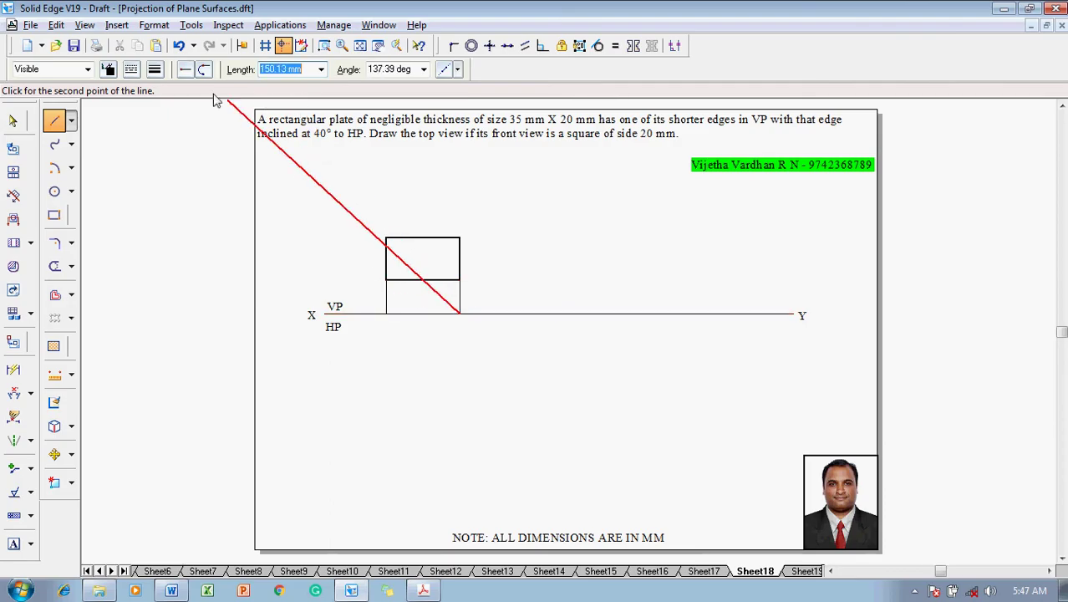
pyautogui.click(155, 71)
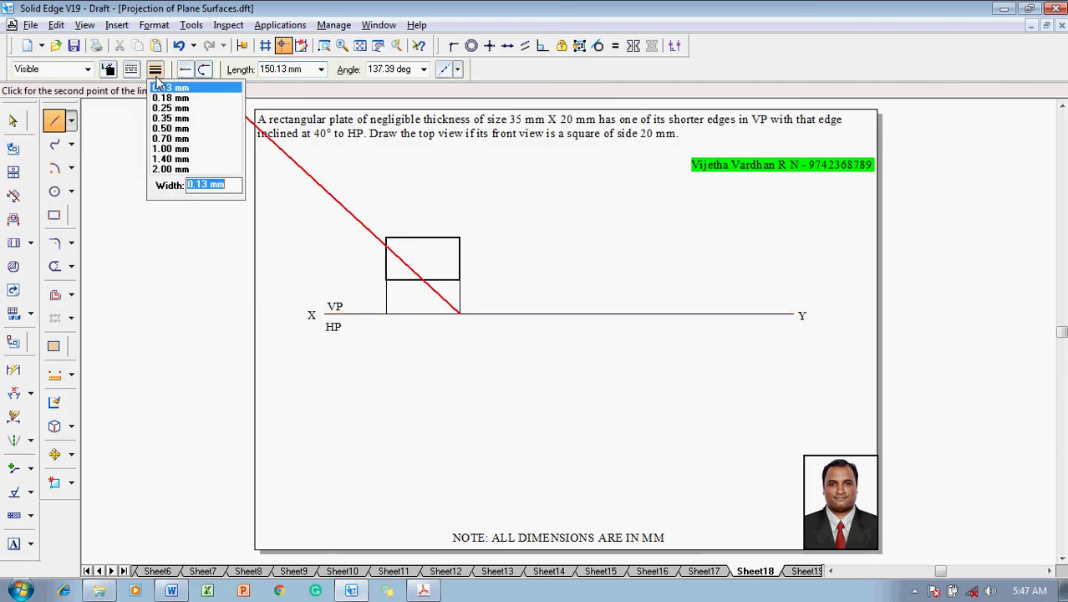
pyautogui.click(170, 127)
pyautogui.click(392, 314)
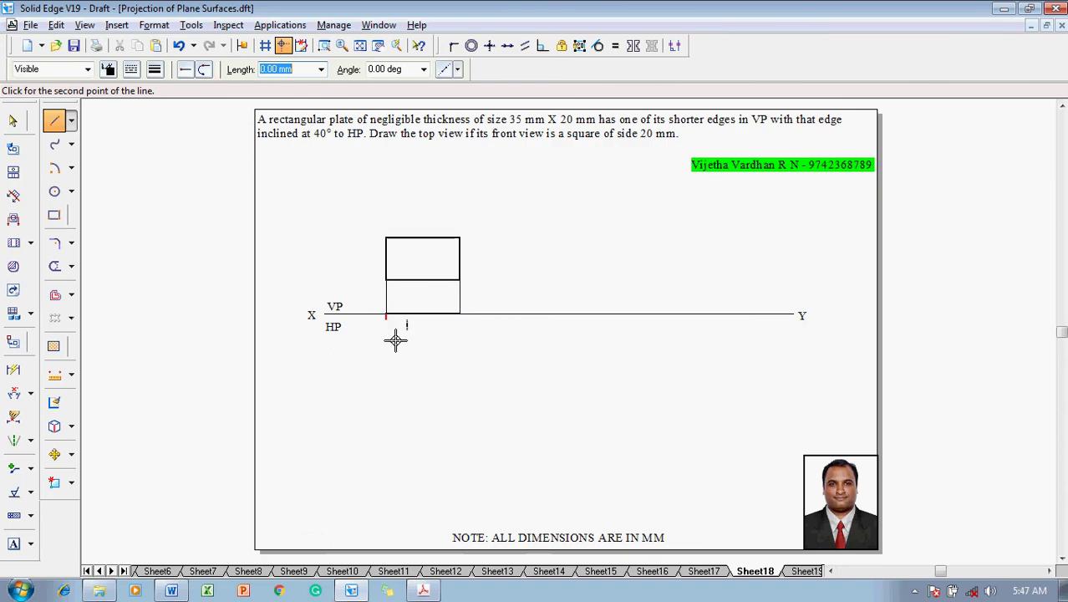
pyautogui.rightClick(398, 343)
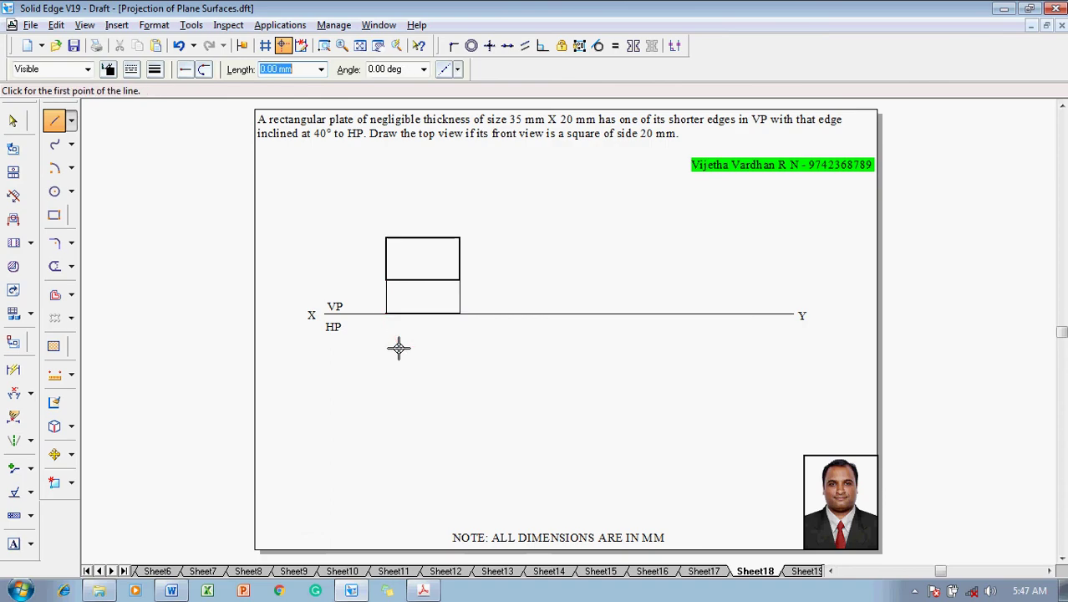
# Dimension the rectangle's left edge as 20 and its top edge as 35.
pyautogui.click(13, 370)
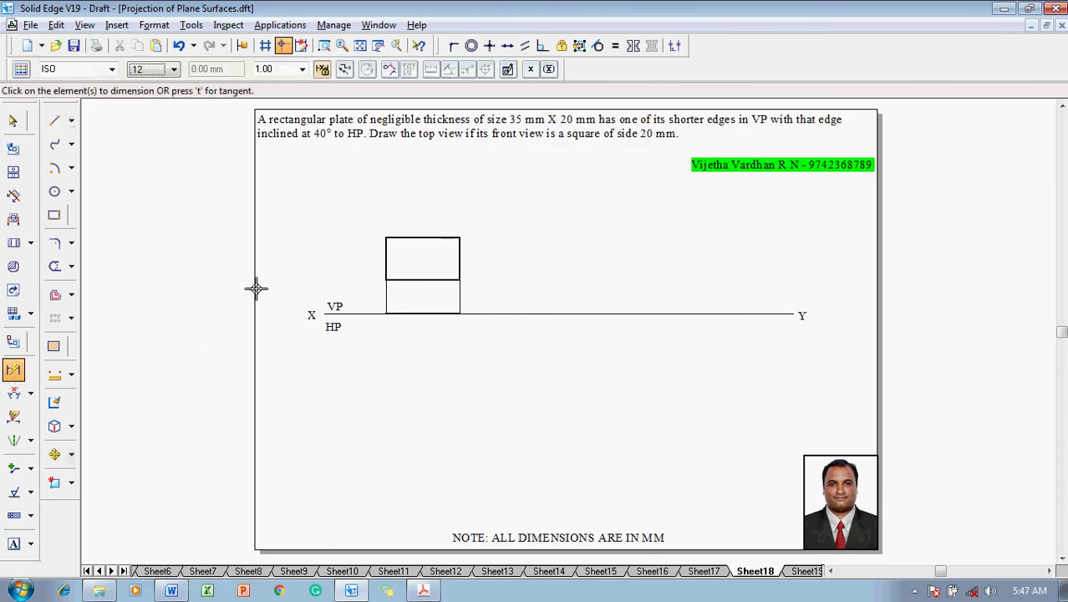
pyautogui.click(386, 246)
pyautogui.click(365, 247)
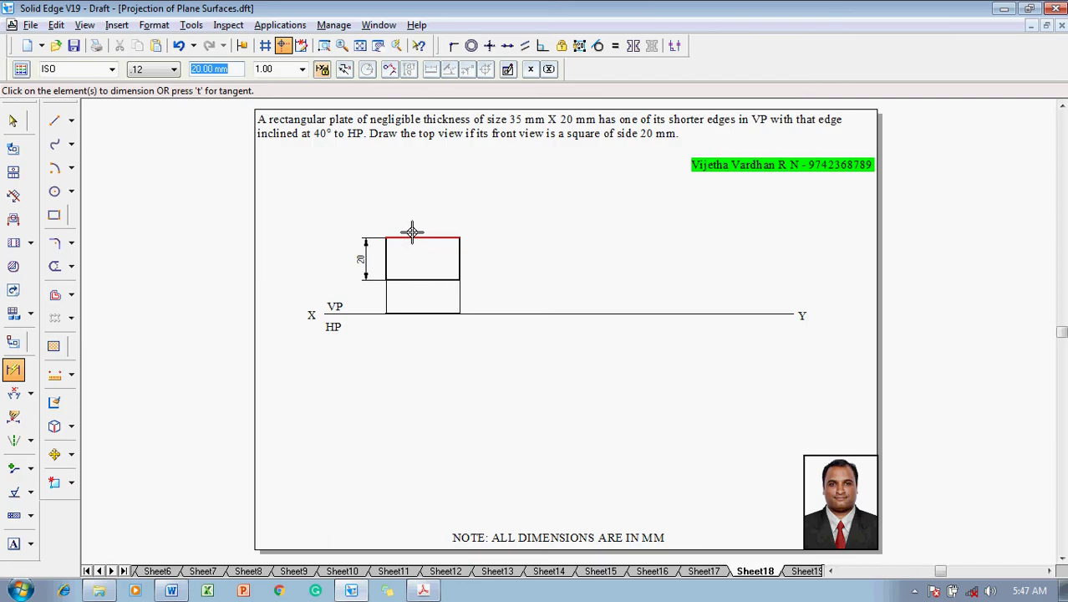
pyautogui.click(411, 238)
pyautogui.click(418, 215)
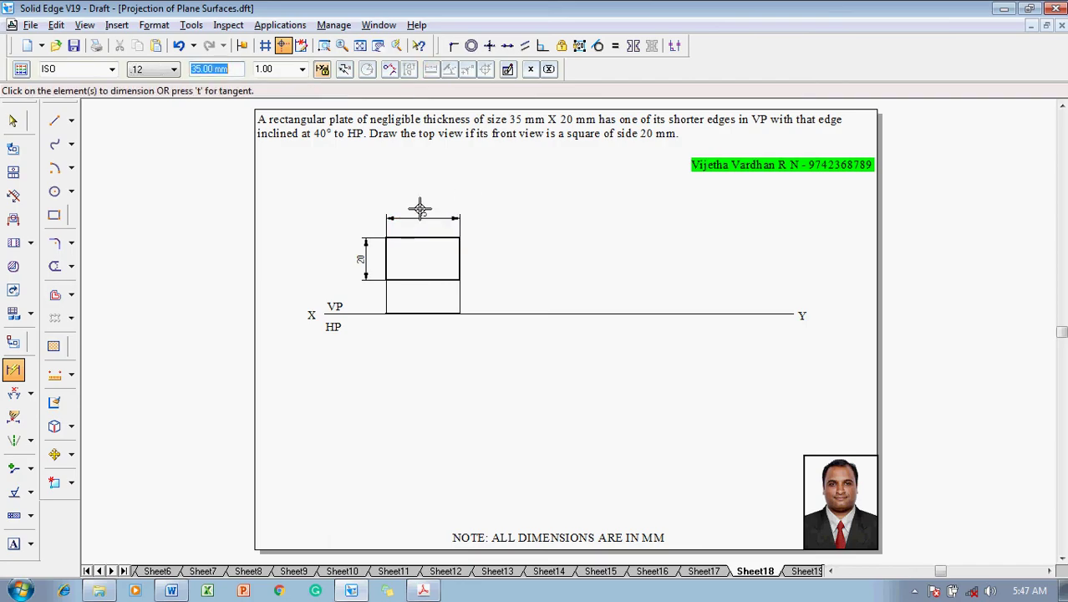
pyautogui.press('Escape')
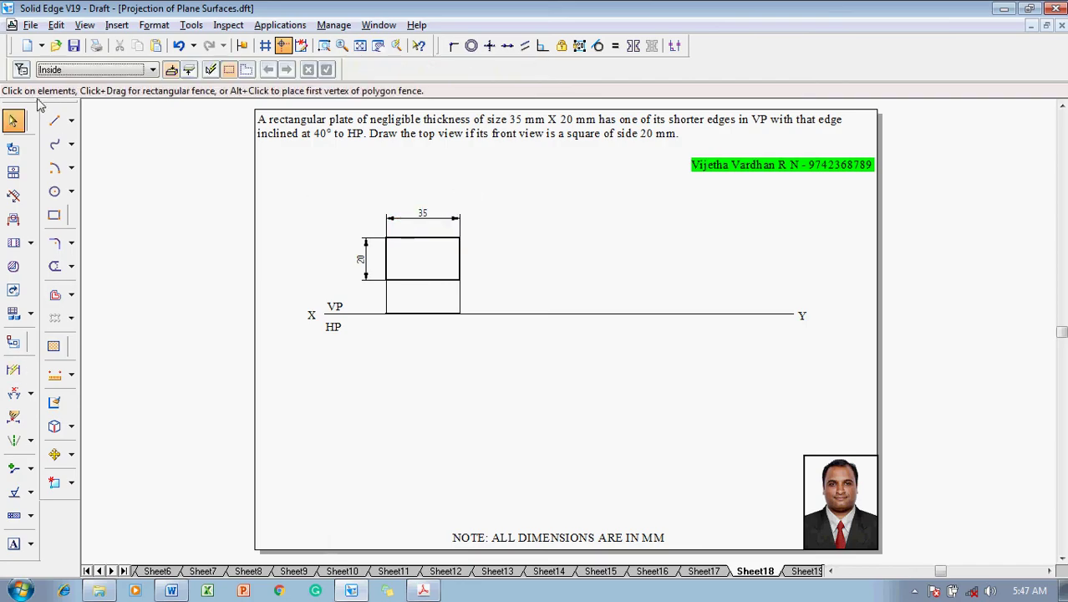
# Label the rectangle's corners a' and c', and mark d(a) below the XY line.
pyautogui.click(15, 544)
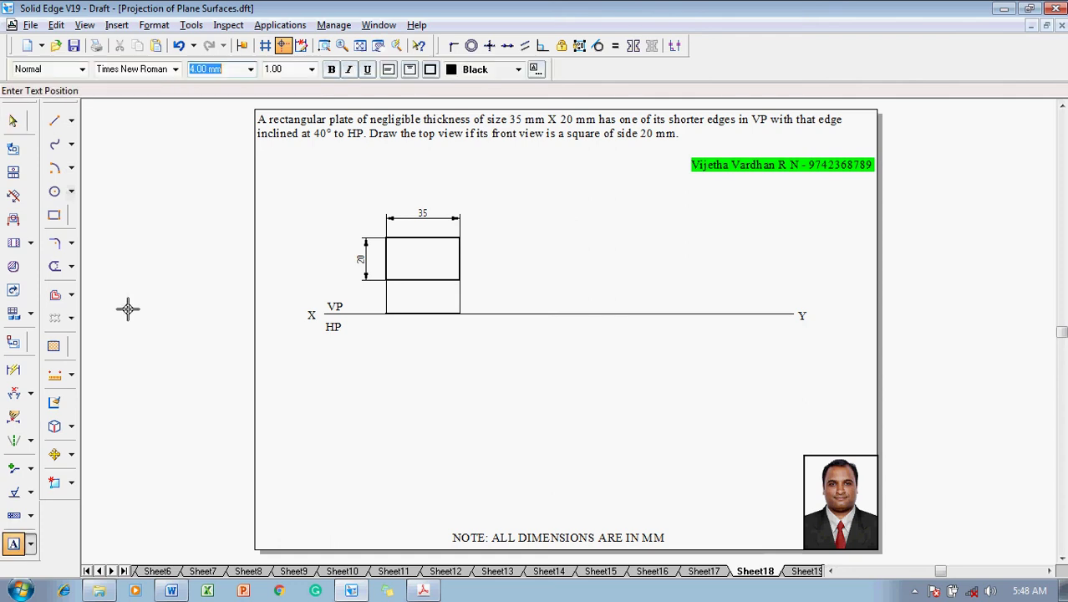
pyautogui.click(374, 222)
pyautogui.write('a')
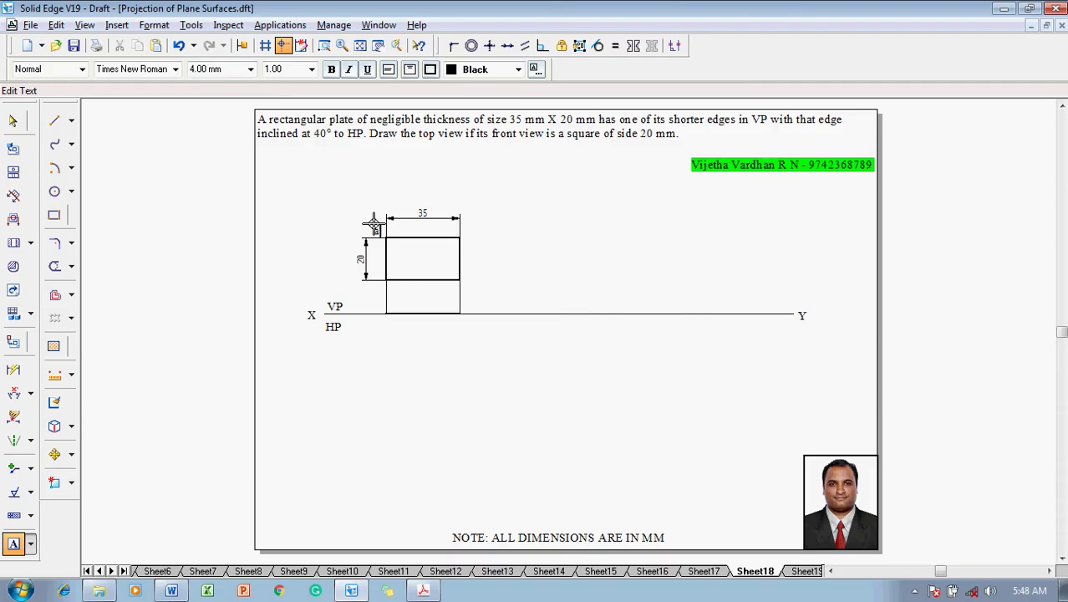
pyautogui.write("'")
pyautogui.click(463, 284)
pyautogui.write("c'")
pyautogui.click(385, 336)
pyautogui.write('d(a')
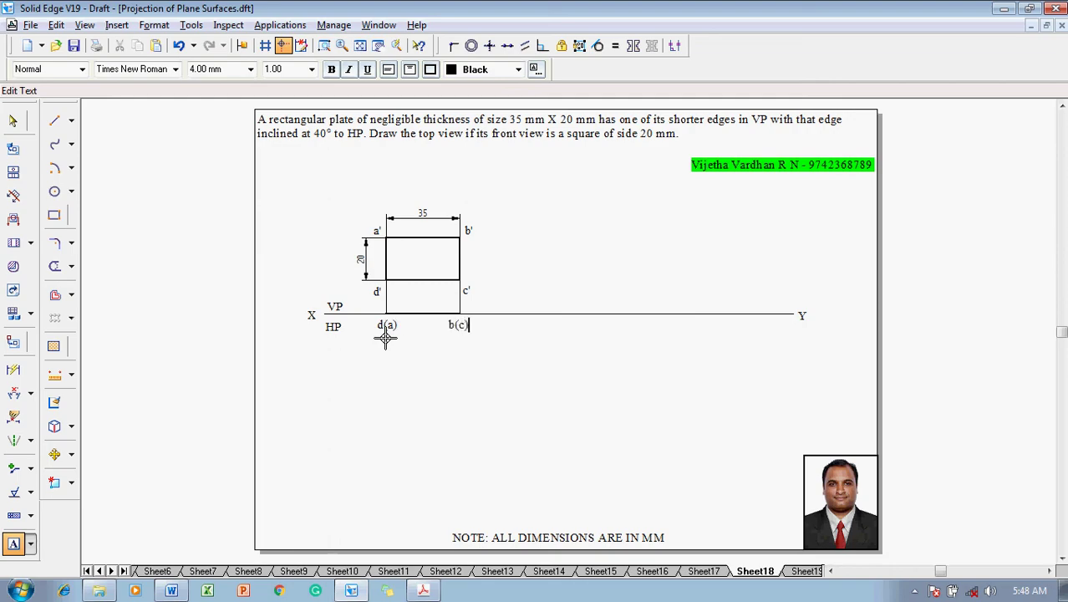
pyautogui.write(')')
pyautogui.press('Escape')
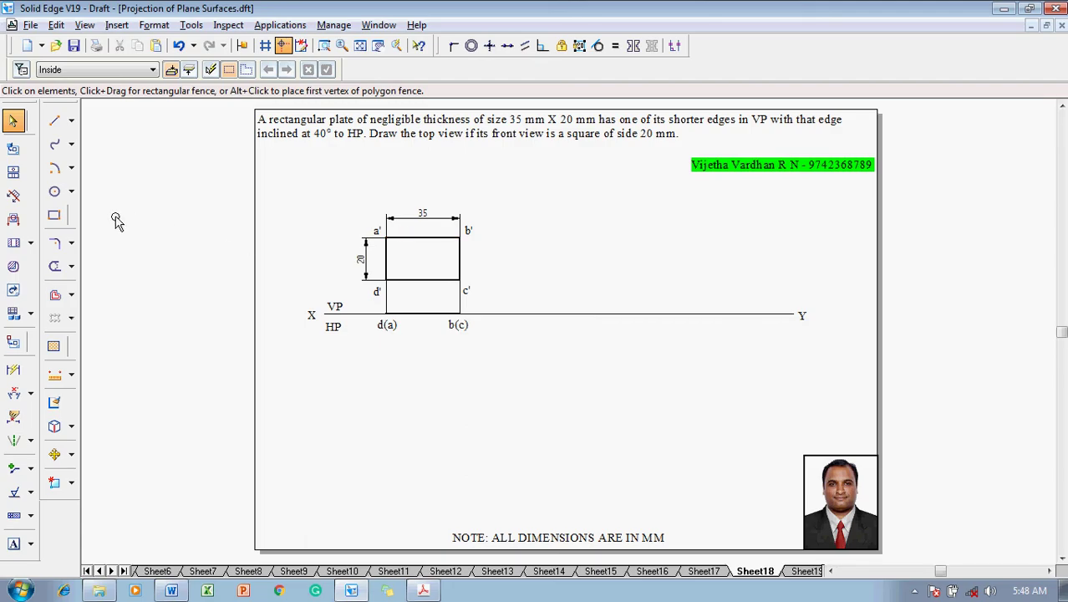
# Place a 20 × 20 mm square with 0.50 mm lines right of the rectangle.
pyautogui.click(55, 215)
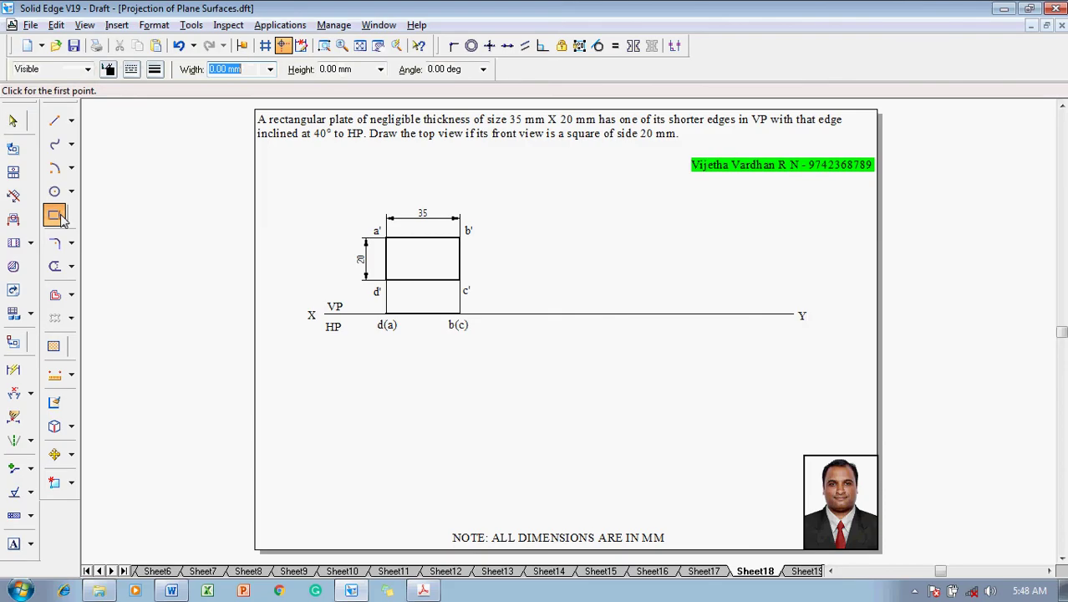
pyautogui.click(154, 70)
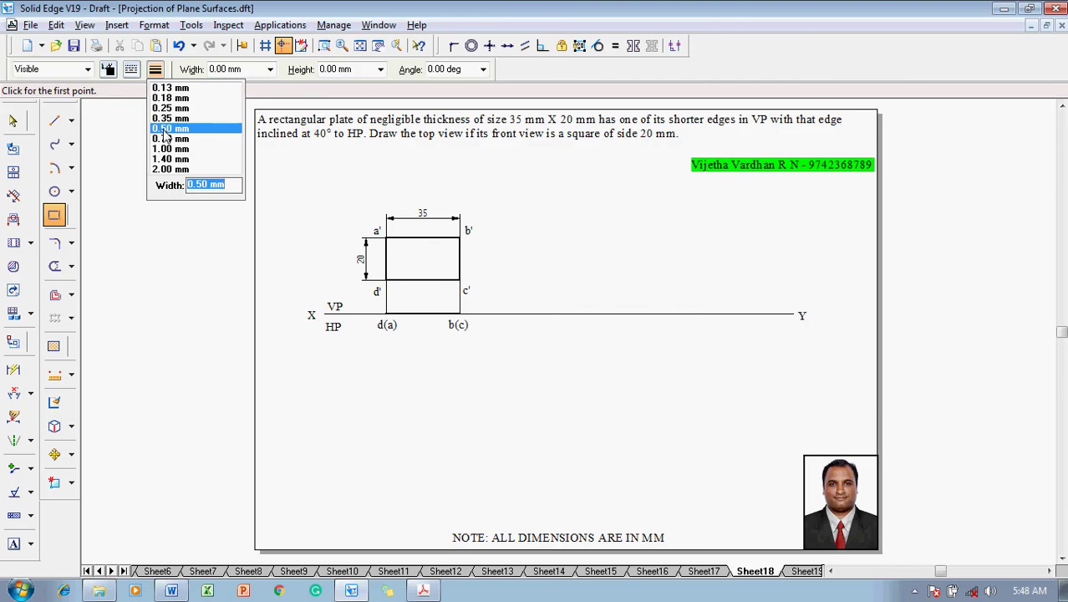
pyautogui.click(164, 128)
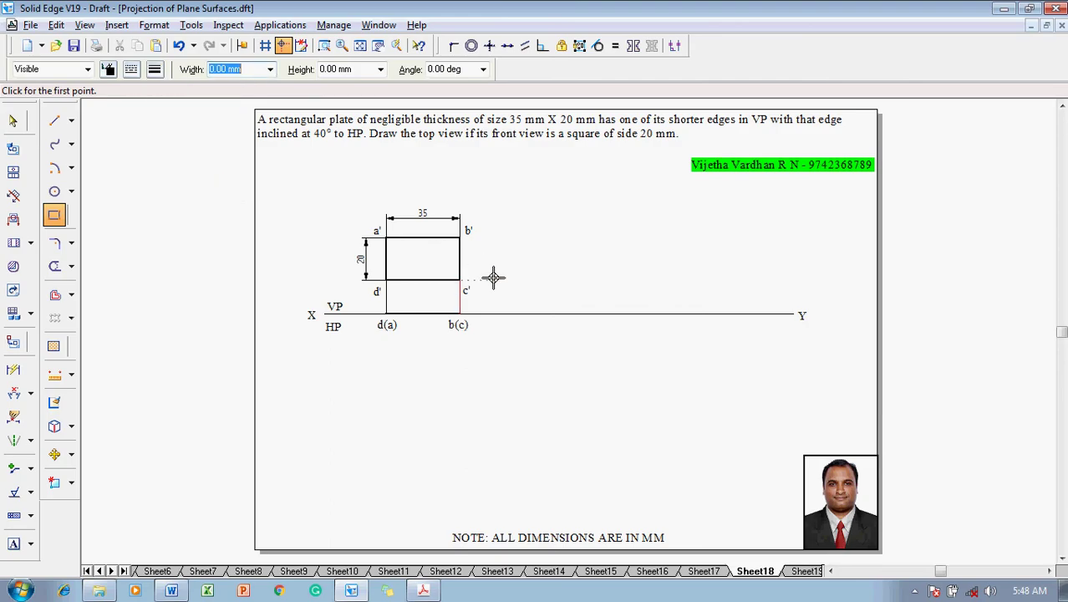
pyautogui.write('20')
pyautogui.press('Tab')
pyautogui.write('20')
pyautogui.press('Tab')
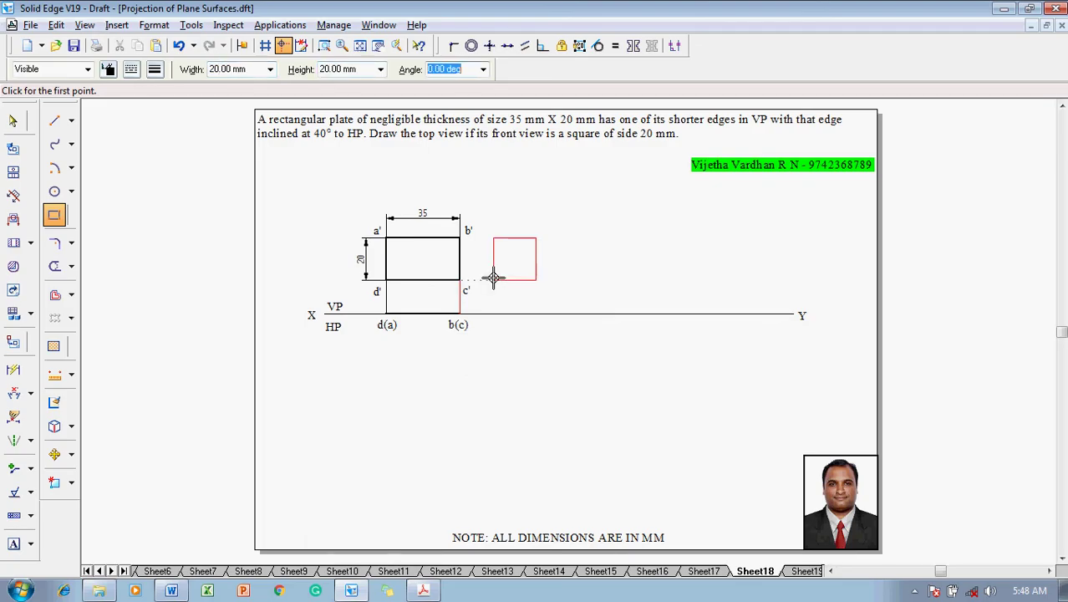
pyautogui.press('Tab')
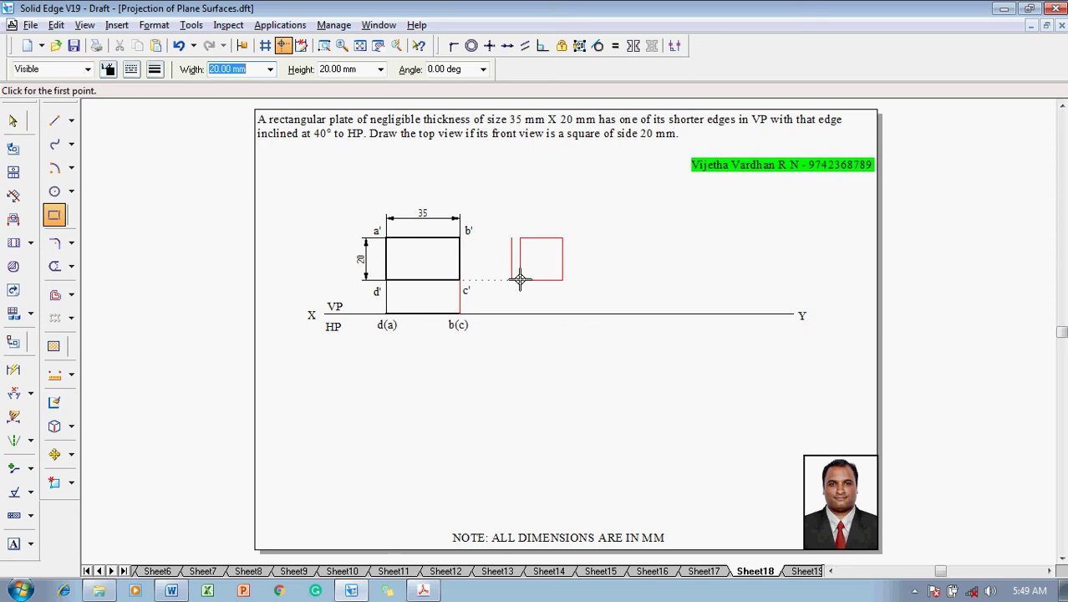
pyautogui.click(520, 279)
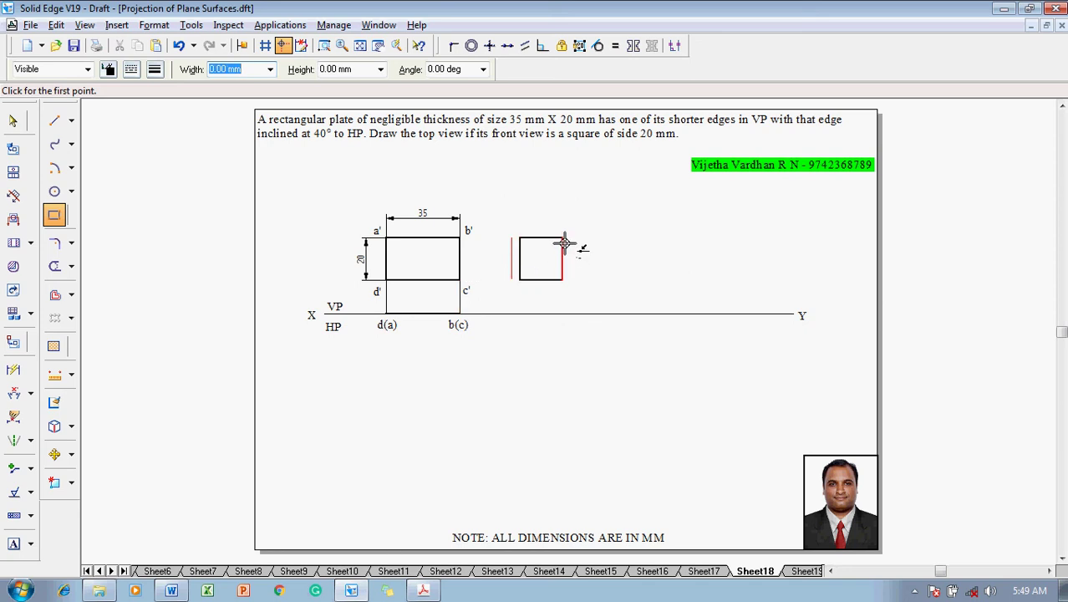
pyautogui.press('Escape')
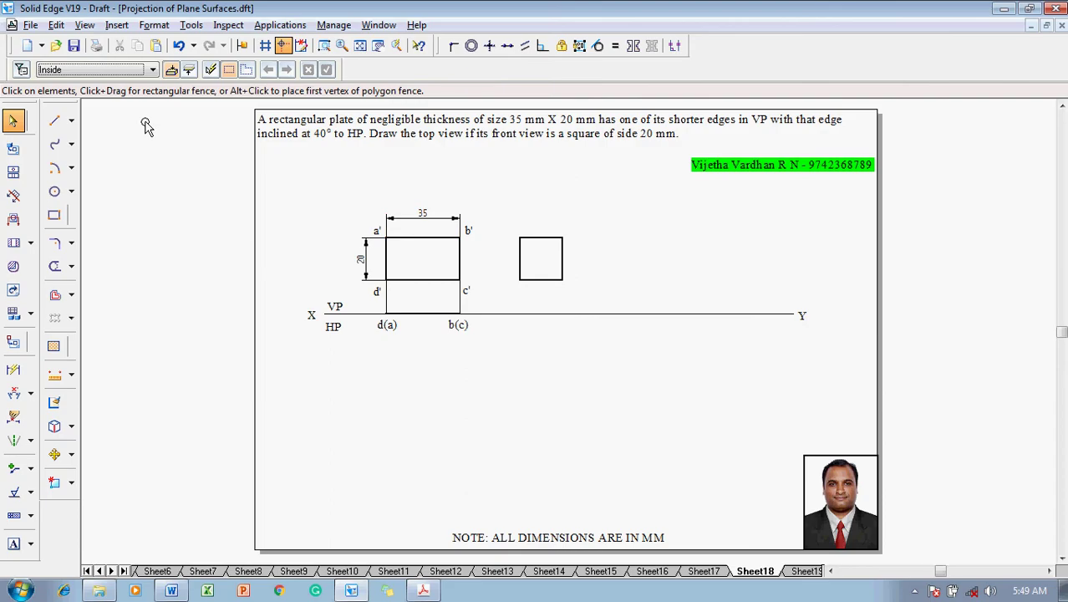
# Draw 0.50 mm horizontal lines from c' and b' to the square's left corners.
pyautogui.click(54, 124)
pyautogui.click(155, 70)
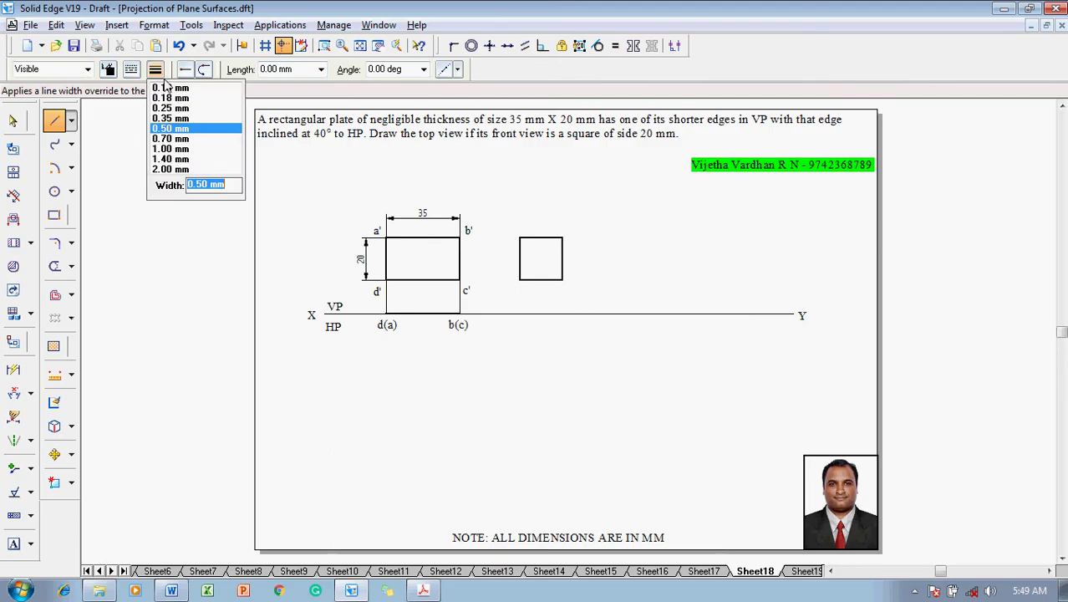
pyautogui.click(164, 107)
pyautogui.click(460, 280)
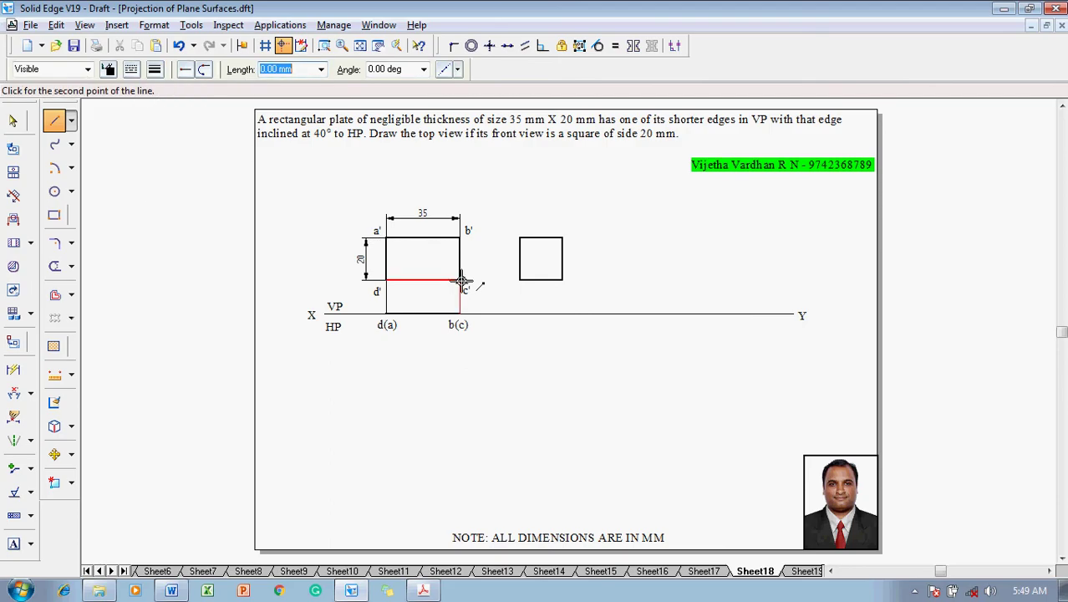
pyautogui.click(520, 280)
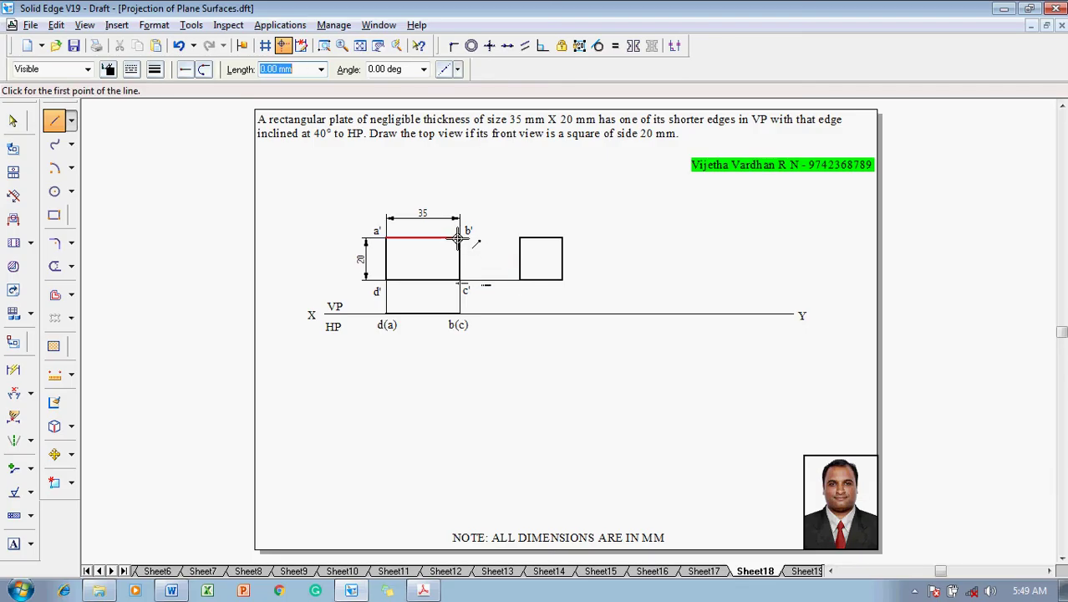
pyautogui.click(460, 237)
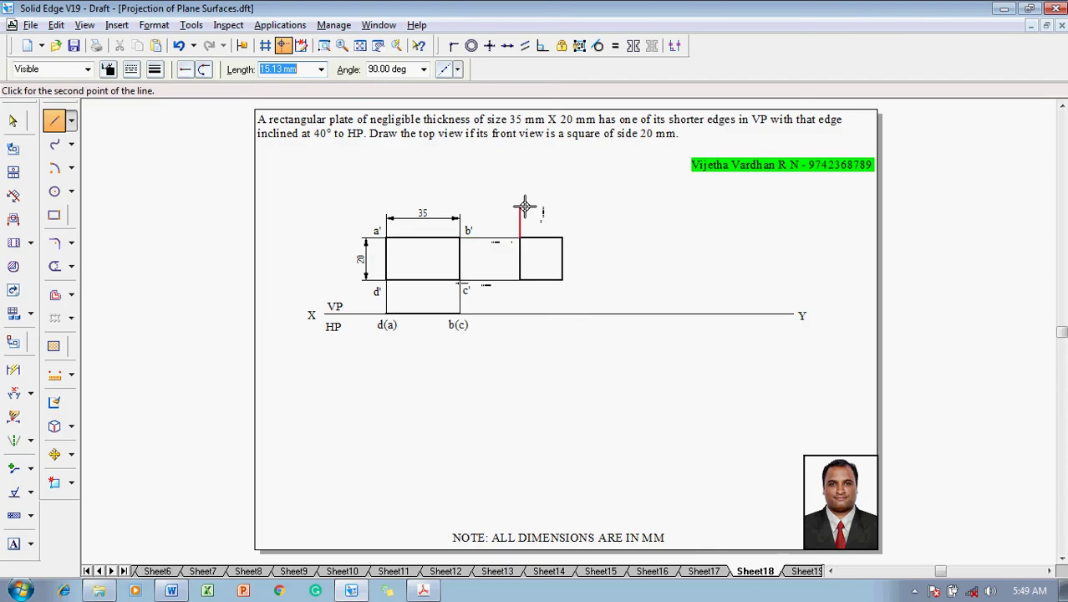
pyautogui.press('Escape')
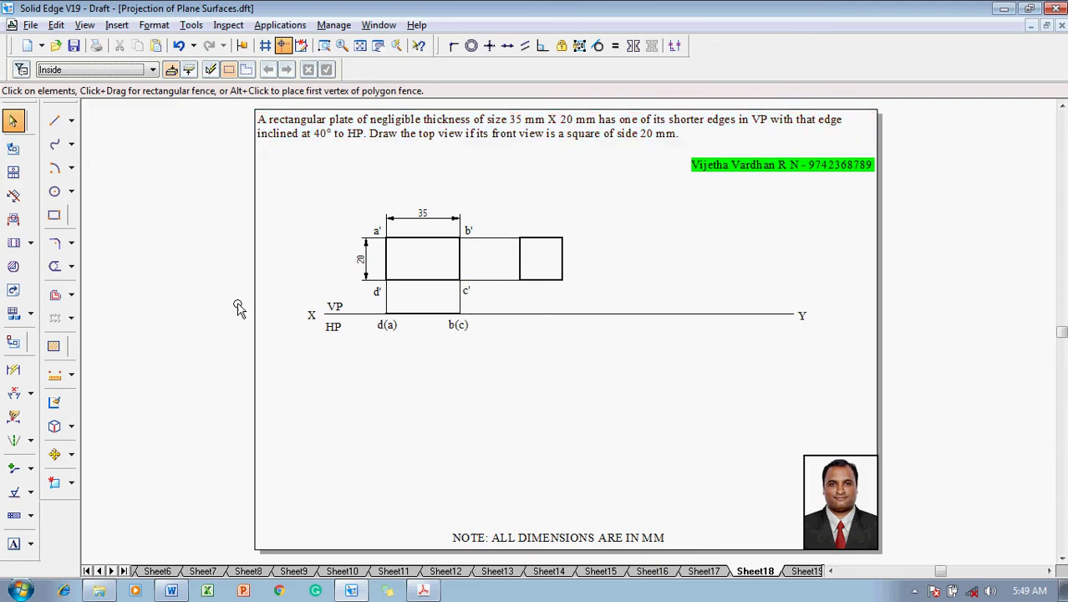
# Dimension the square's top edge as 20.
pyautogui.click(13, 369)
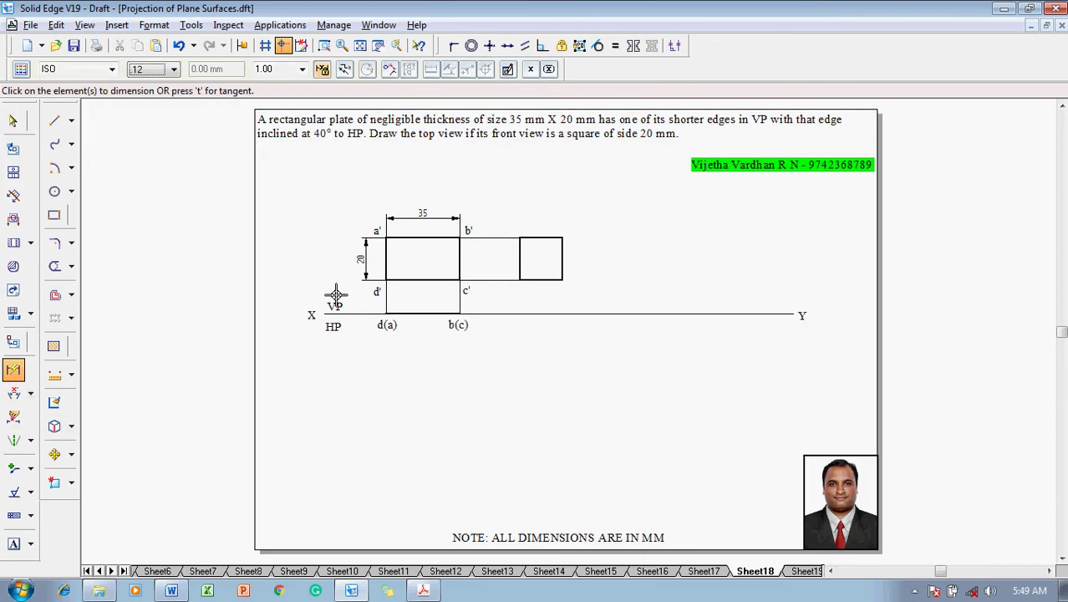
pyautogui.click(539, 238)
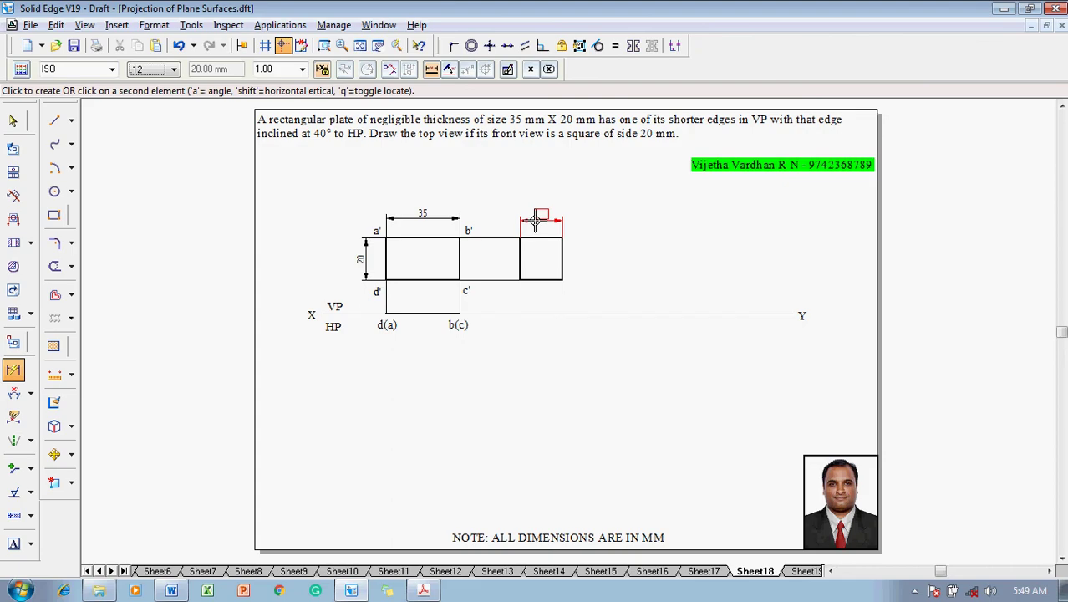
pyautogui.click(535, 219)
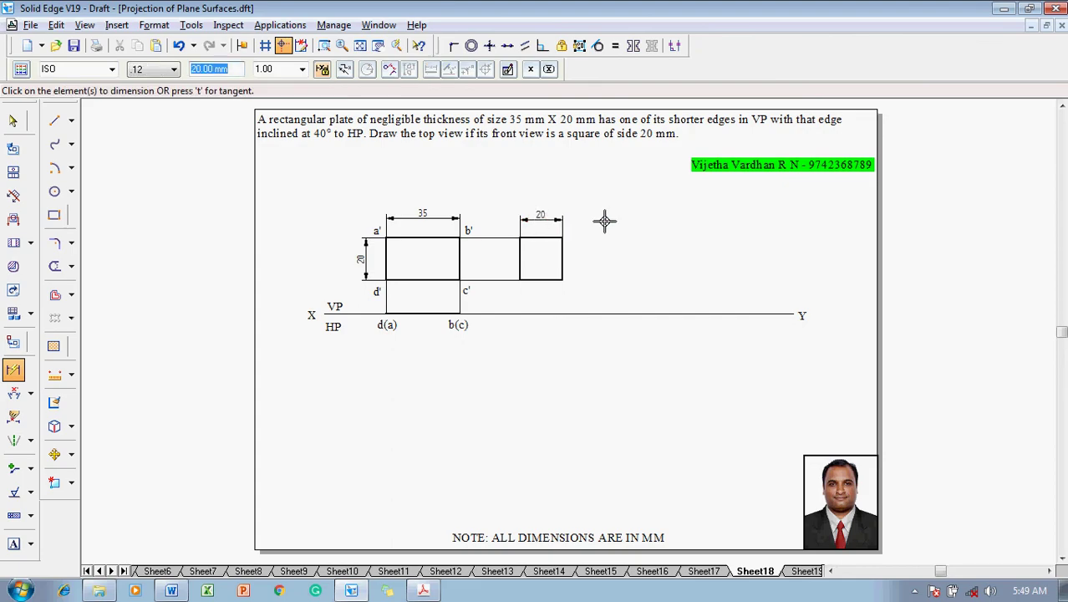
pyautogui.press('Escape')
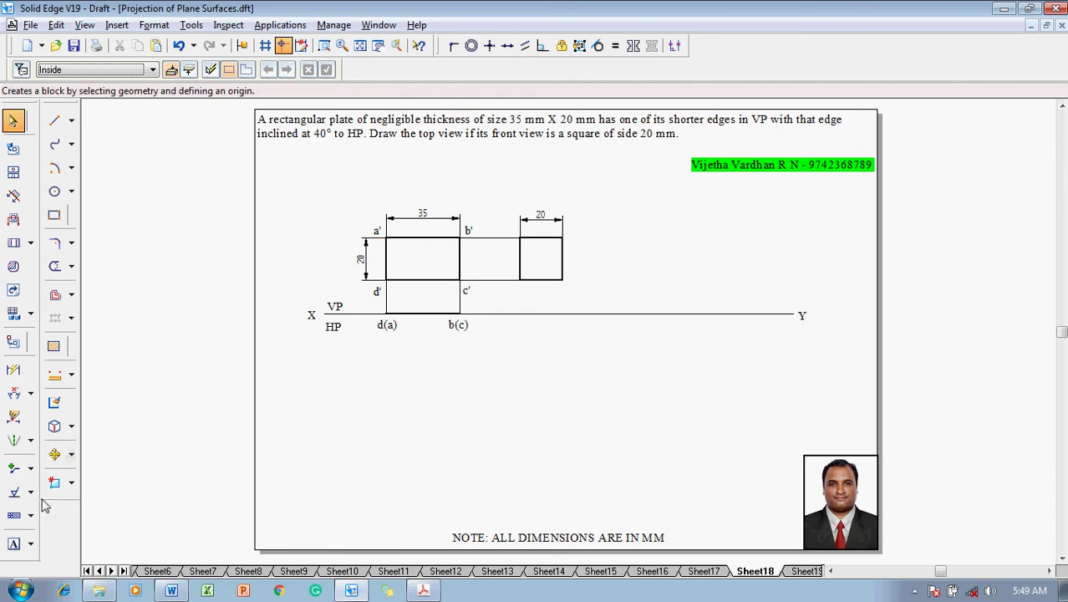
# Label the square's corners b', c and d', and add d(a) below the XY line.
pyautogui.click(14, 543)
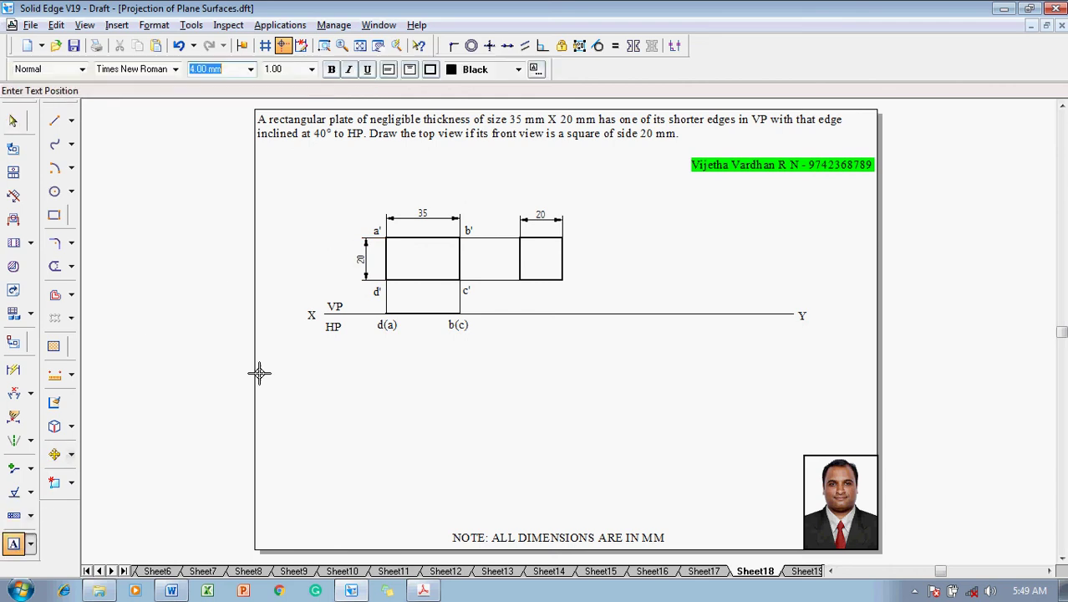
pyautogui.click(507, 221)
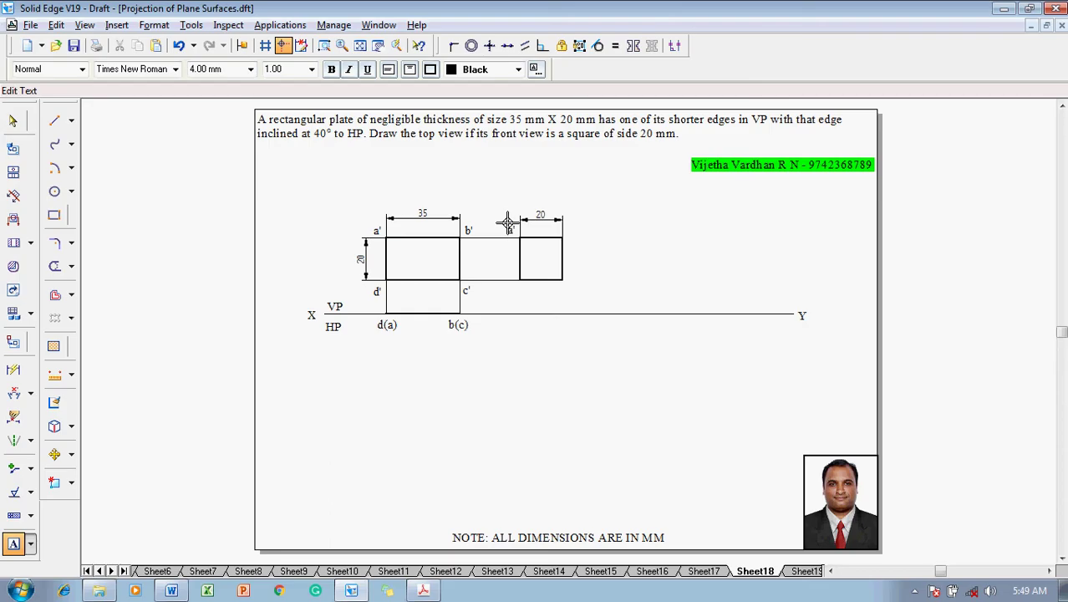
pyautogui.click(567, 222)
pyautogui.write("b'")
pyautogui.click(568, 287)
pyautogui.write('c')
pyautogui.click(507, 285)
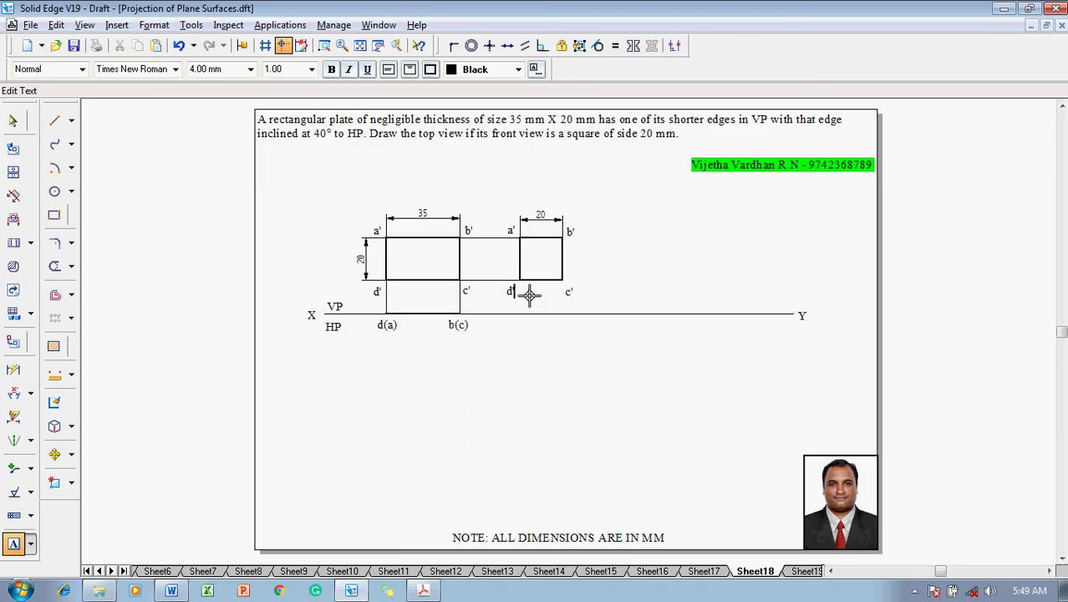
pyautogui.write("d'")
pyautogui.write('d(a)')
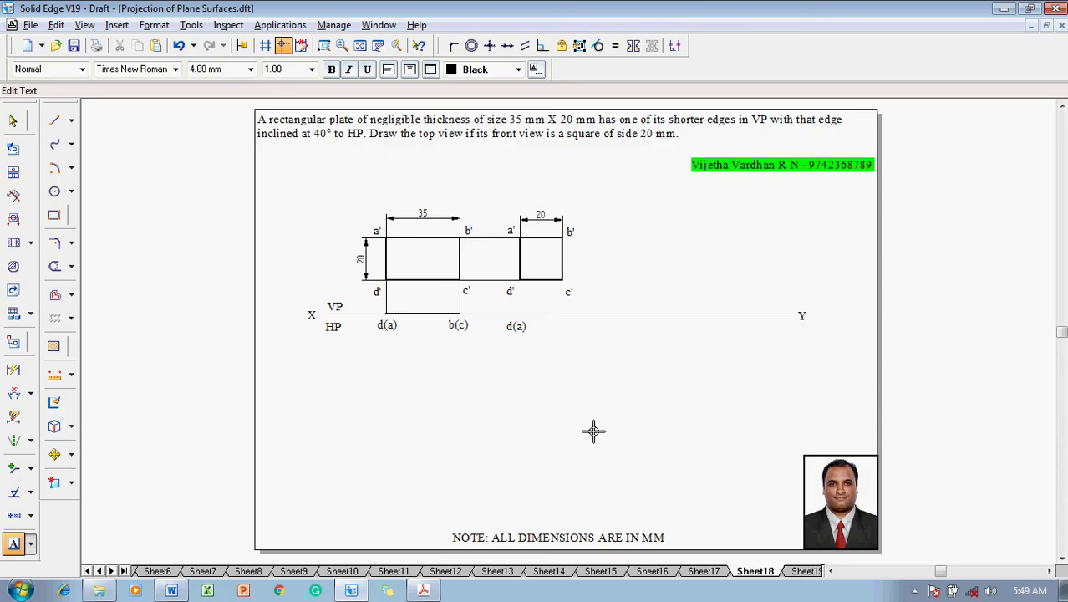
pyautogui.press('Escape')
# Draw thin 0.13 mm projectors from d' to the XY line and from c' well below it.
pyautogui.click(55, 120)
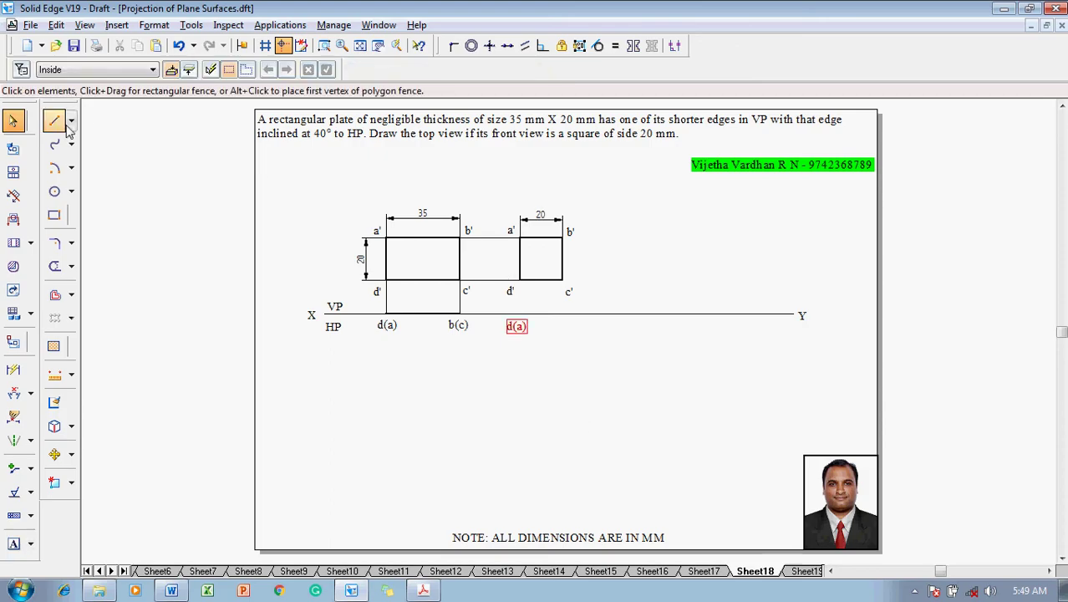
pyautogui.click(154, 70)
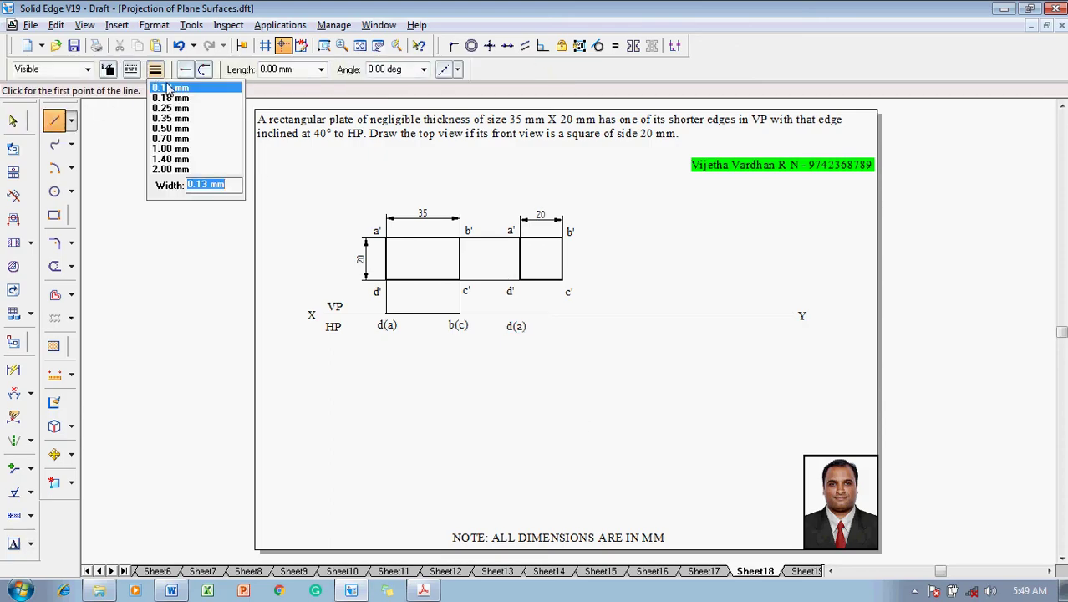
pyautogui.click(169, 87)
pyautogui.click(520, 280)
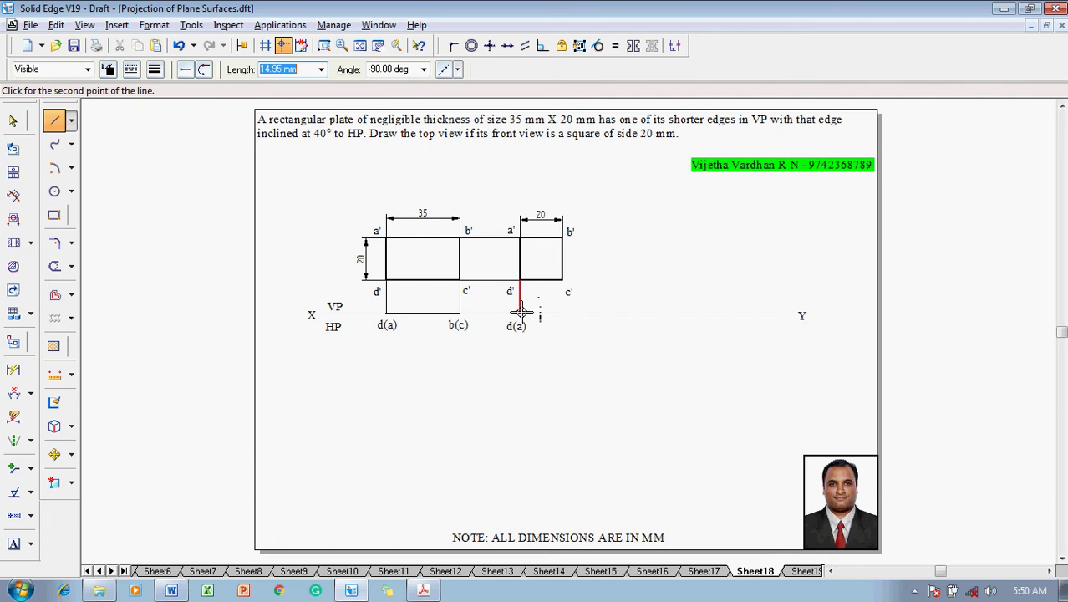
pyautogui.click(520, 315)
pyautogui.press('Escape')
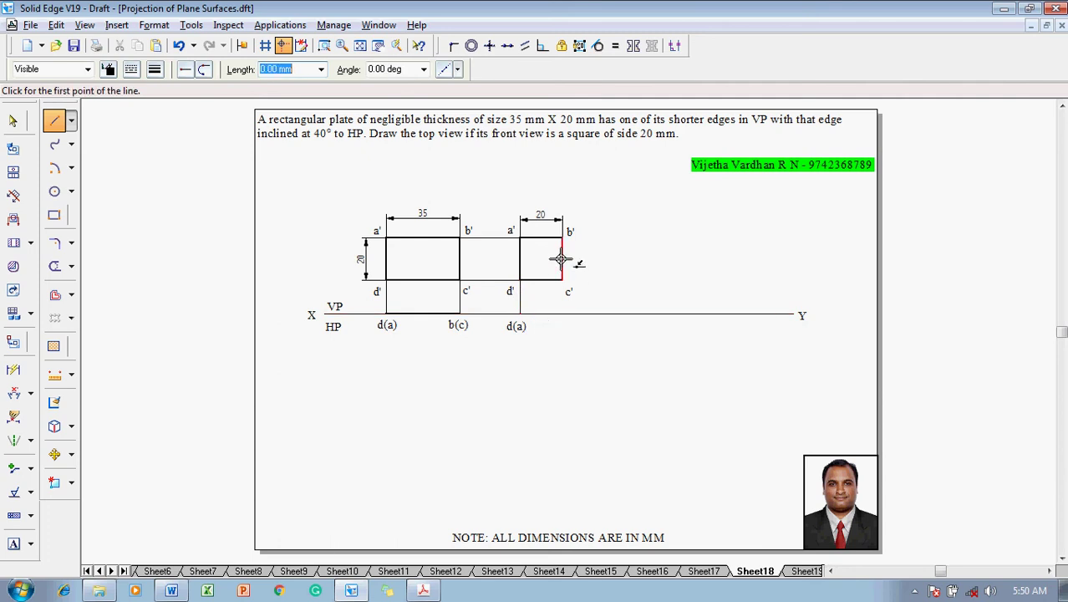
pyautogui.click(562, 280)
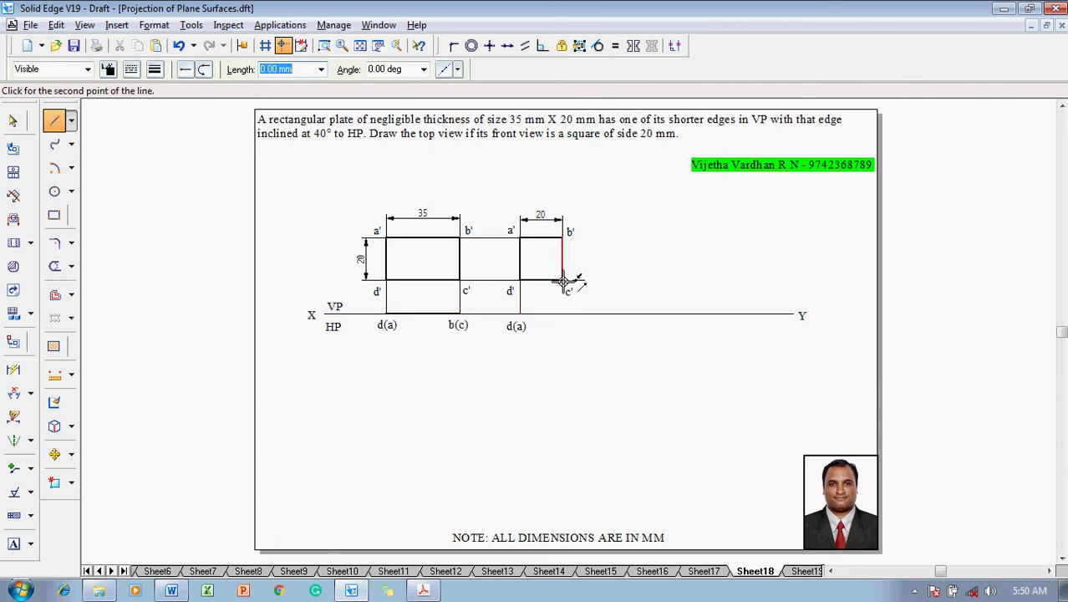
pyautogui.click(562, 408)
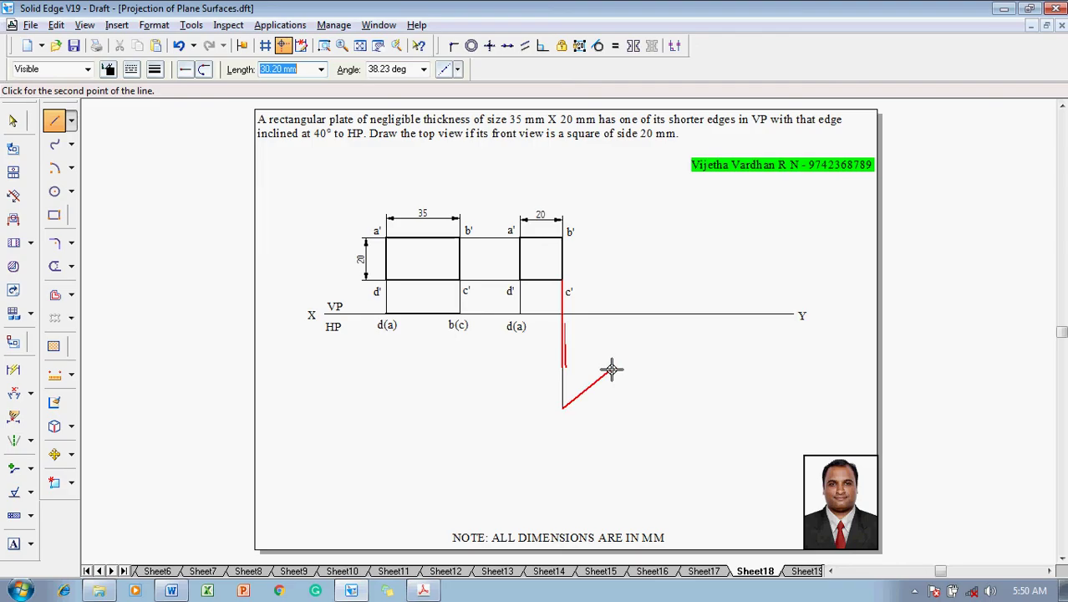
pyautogui.press('Escape')
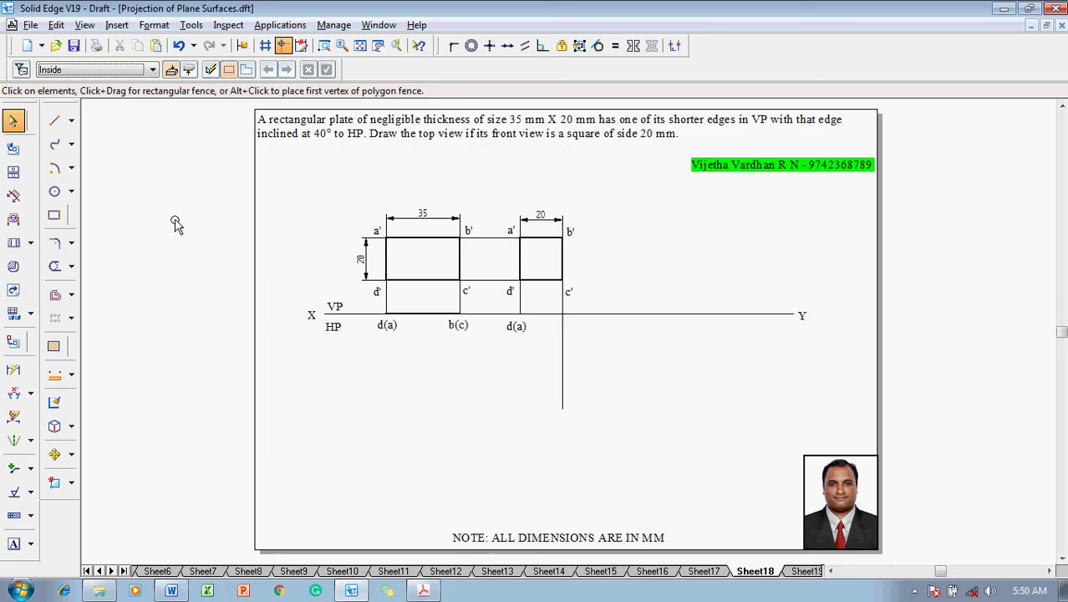
# Swing a 35 mm radius arc centred on d(a) across the vertical projector.
pyautogui.click(60, 172)
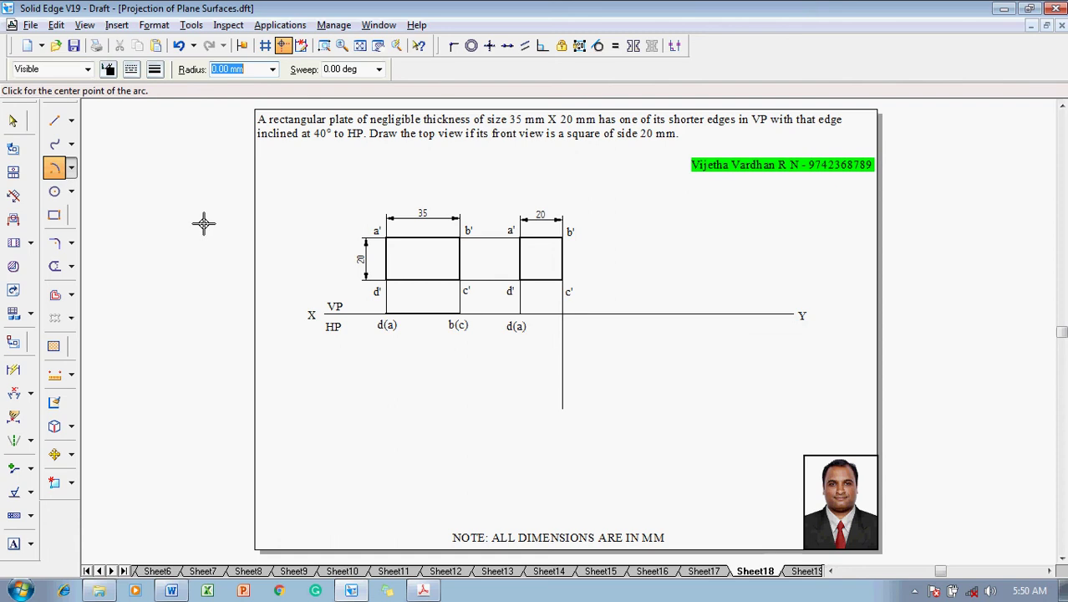
pyautogui.press('BackSpace')
pyautogui.write('35')
pyautogui.press('Tab')
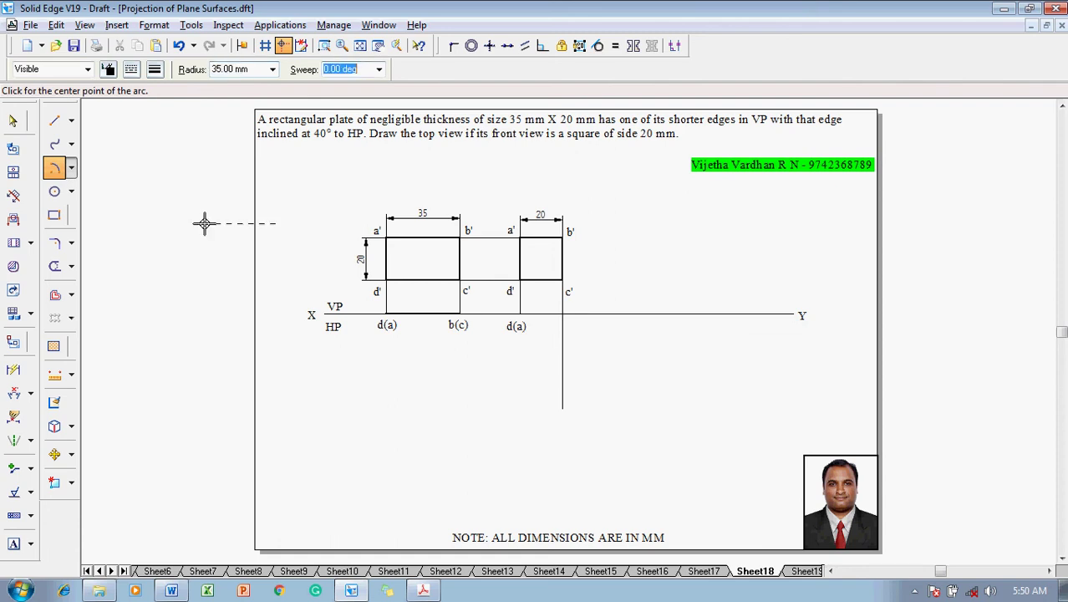
pyautogui.click(519, 313)
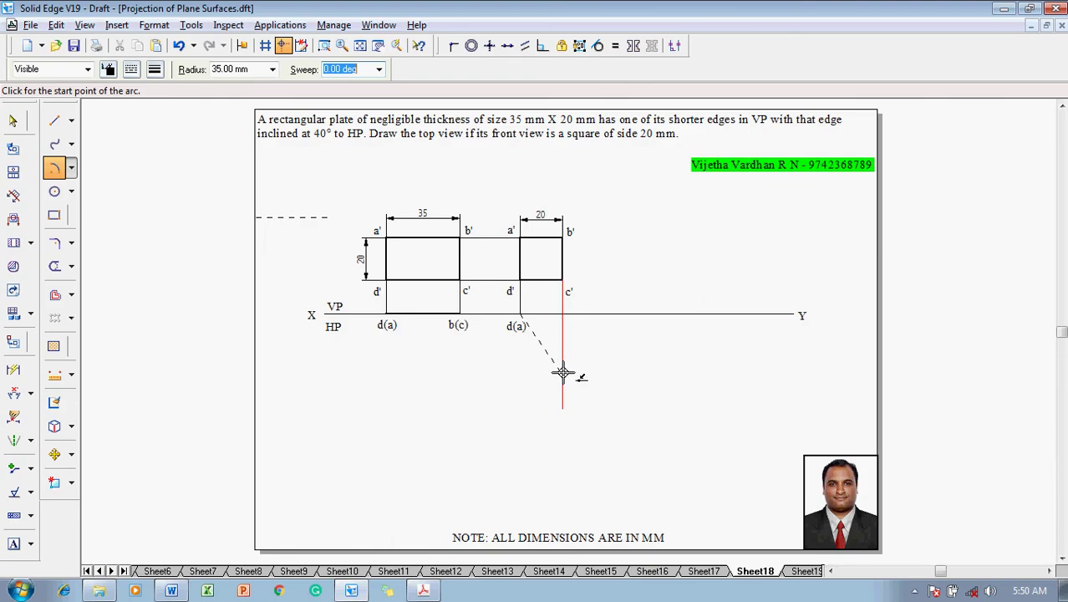
pyautogui.click(562, 373)
pyautogui.click(545, 383)
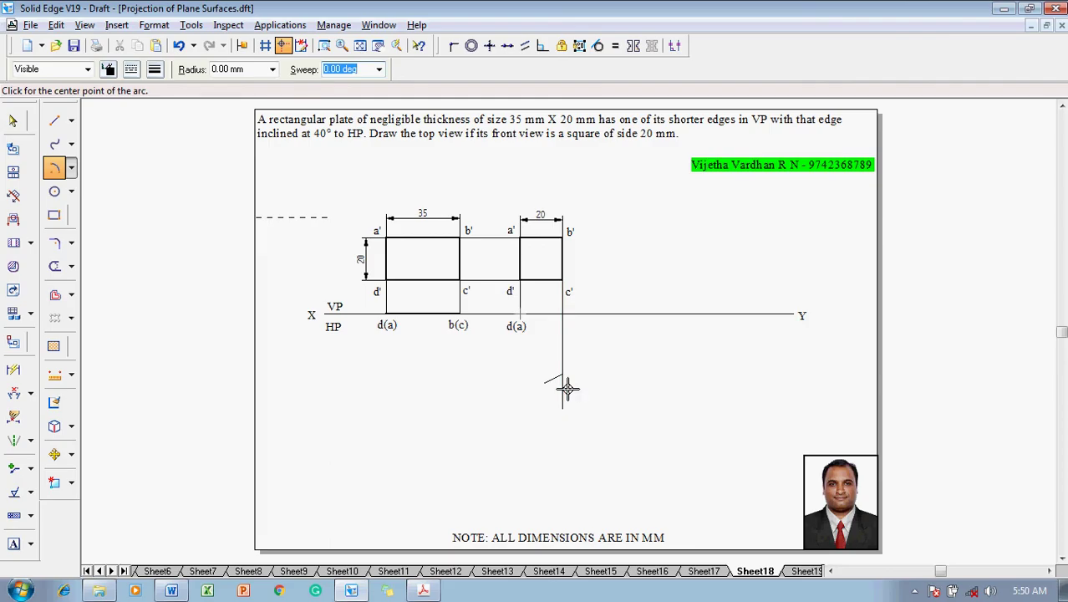
pyautogui.press('Escape')
# Draw the inclined line from d(a) to where the arc cuts the projector.
pyautogui.click(54, 122)
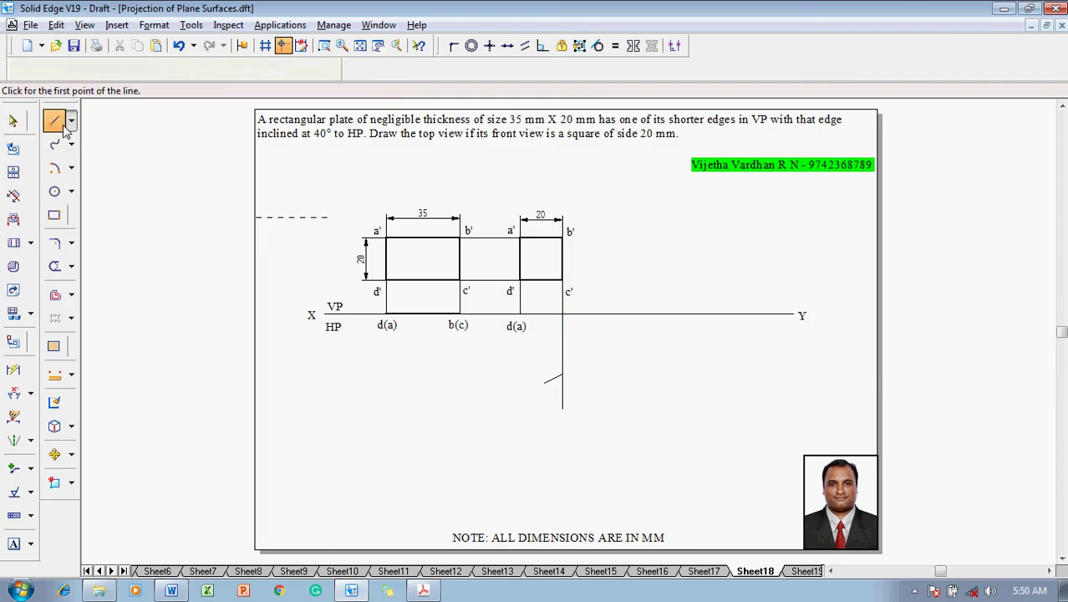
pyautogui.click(155, 69)
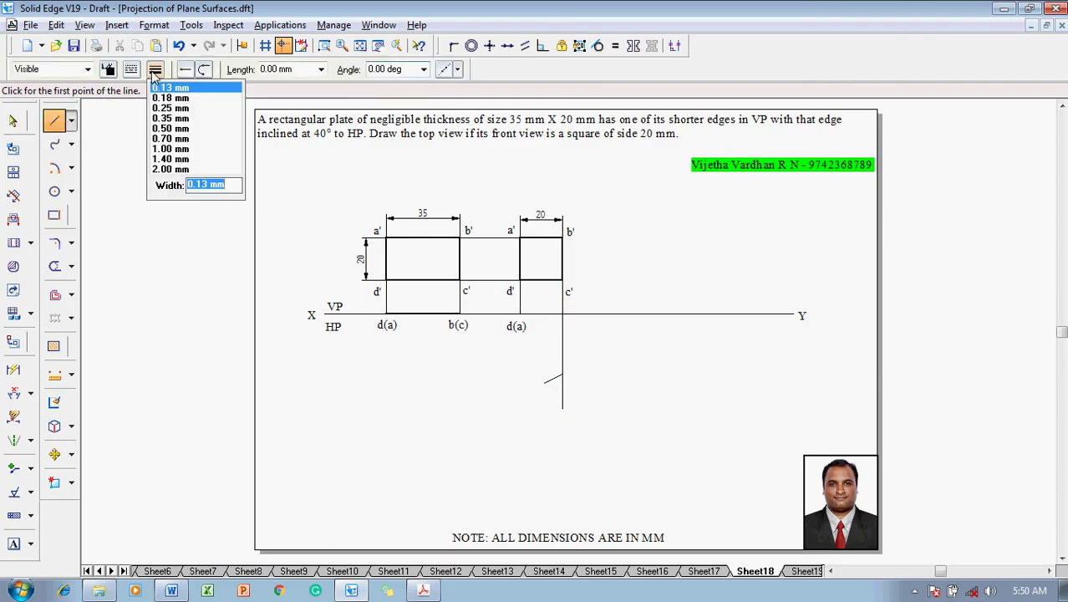
pyautogui.click(181, 137)
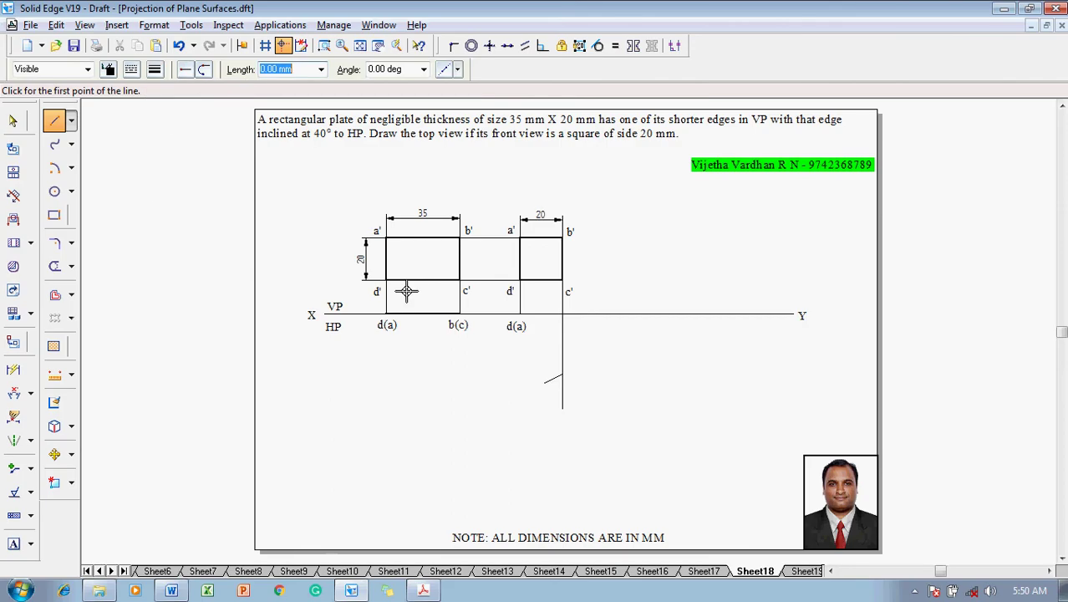
pyautogui.click(519, 314)
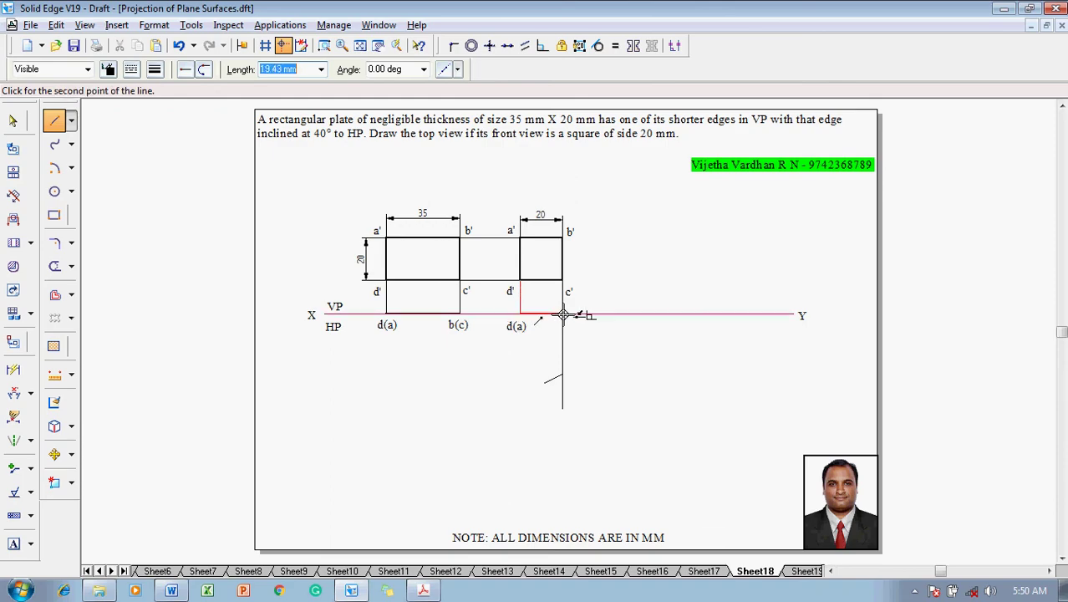
pyautogui.click(563, 373)
pyautogui.press('Escape')
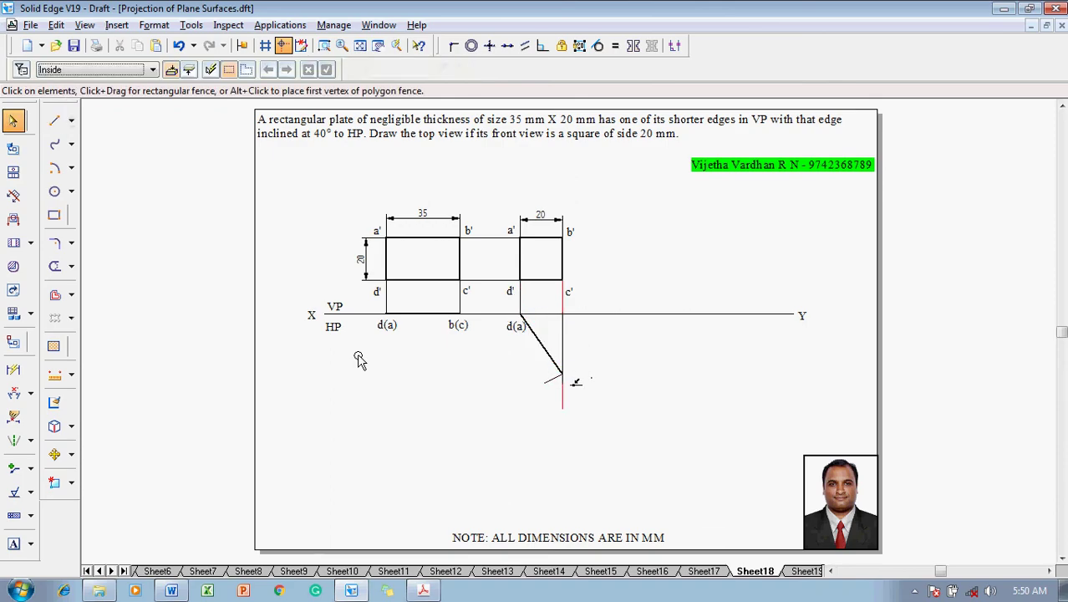
# Label the inclined line's lower end b(c).
pyautogui.click(13, 544)
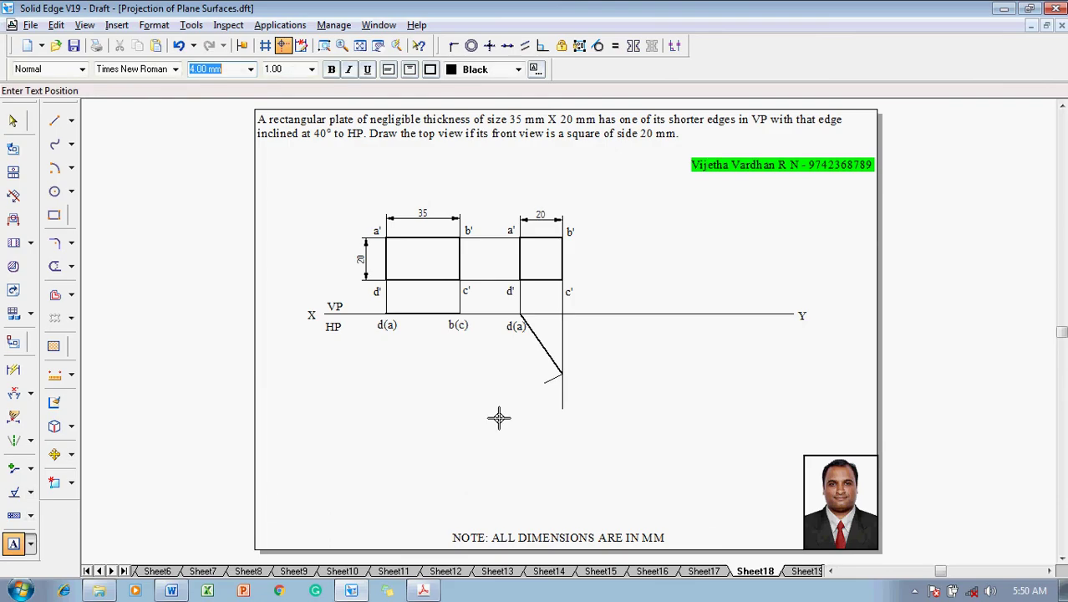
pyautogui.click(569, 375)
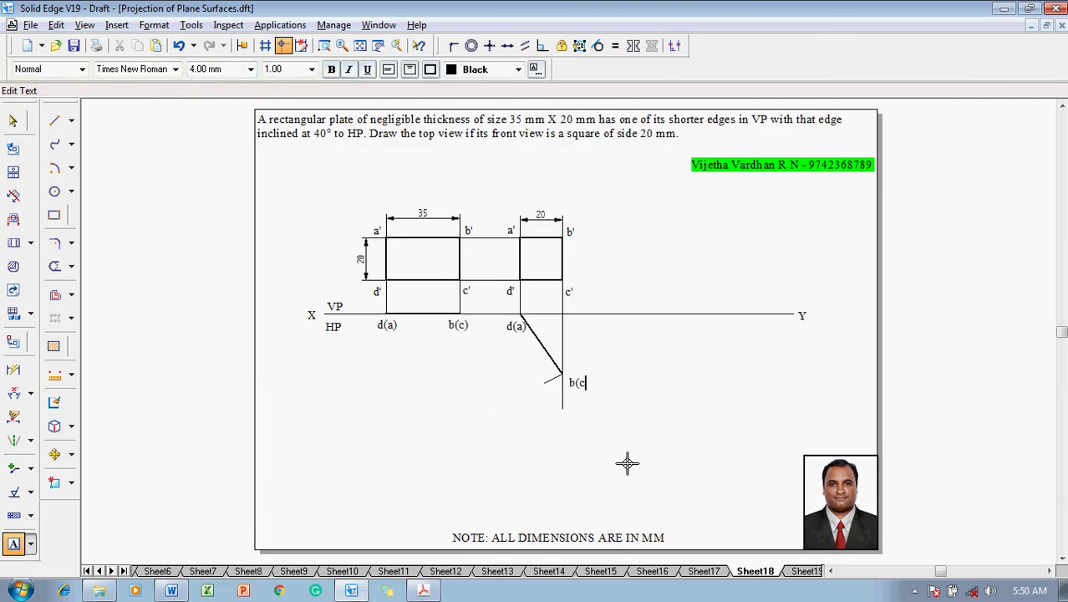
pyautogui.press('Escape')
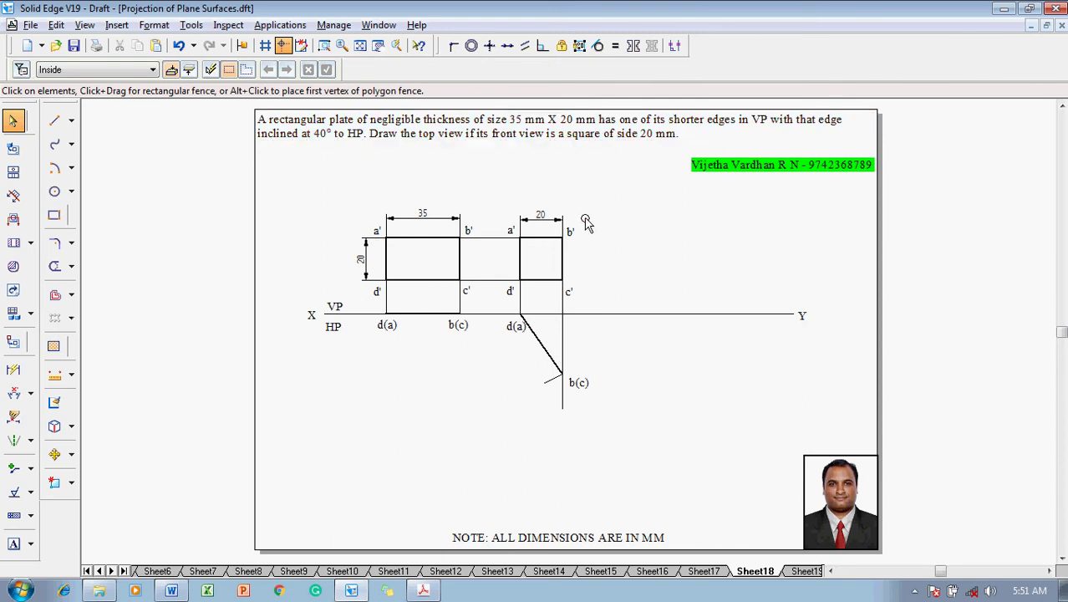
# Add a 55.15° angle dimension between the inclined edge and the XY line at d(a).
pyautogui.click(14, 392)
pyautogui.click(535, 334)
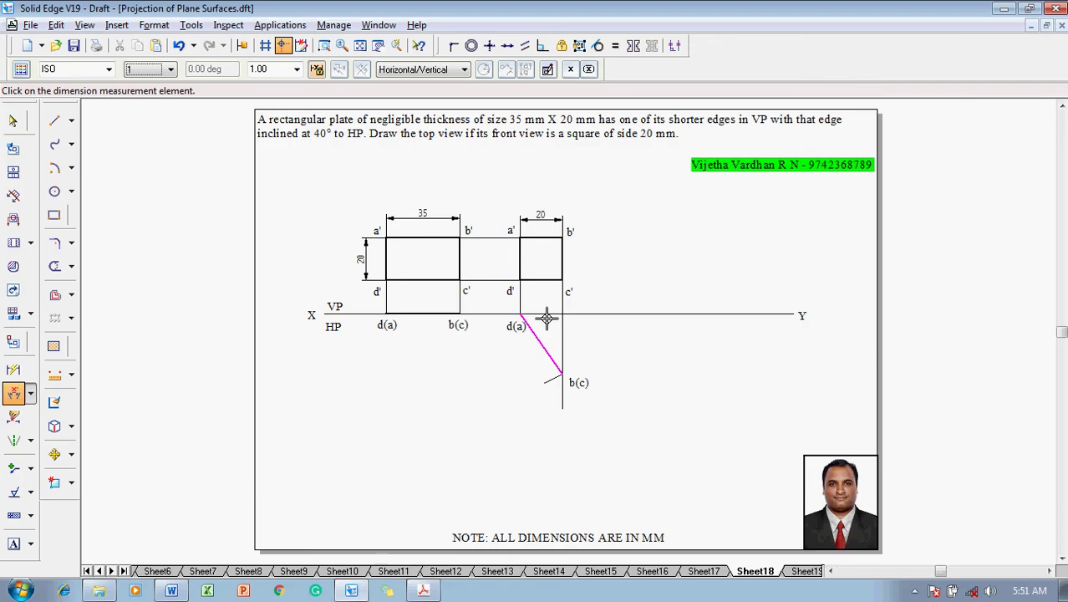
pyautogui.click(545, 315)
pyautogui.click(544, 317)
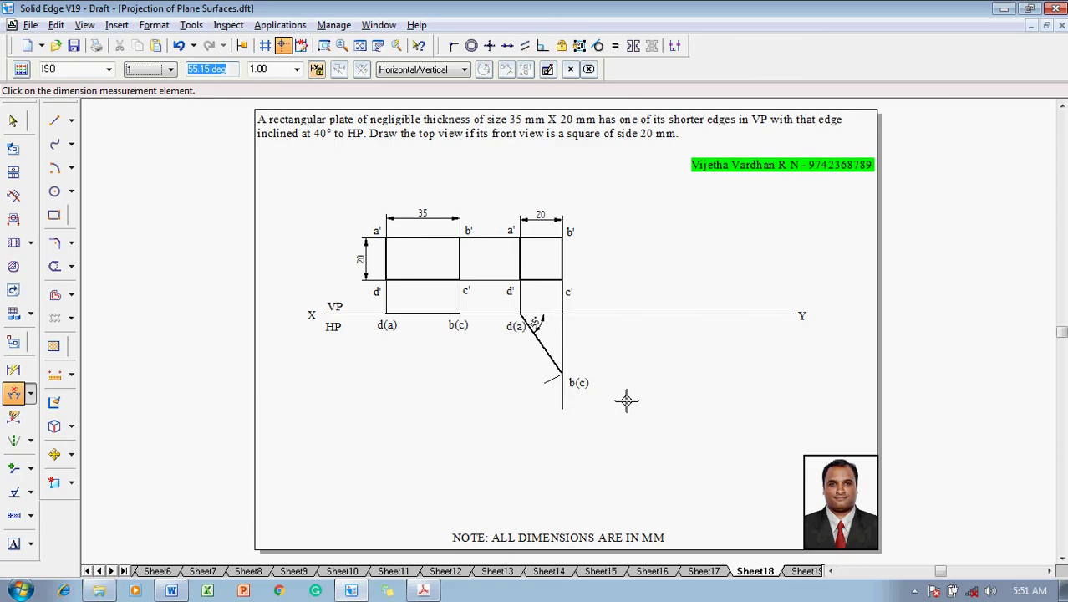
pyautogui.press('Escape')
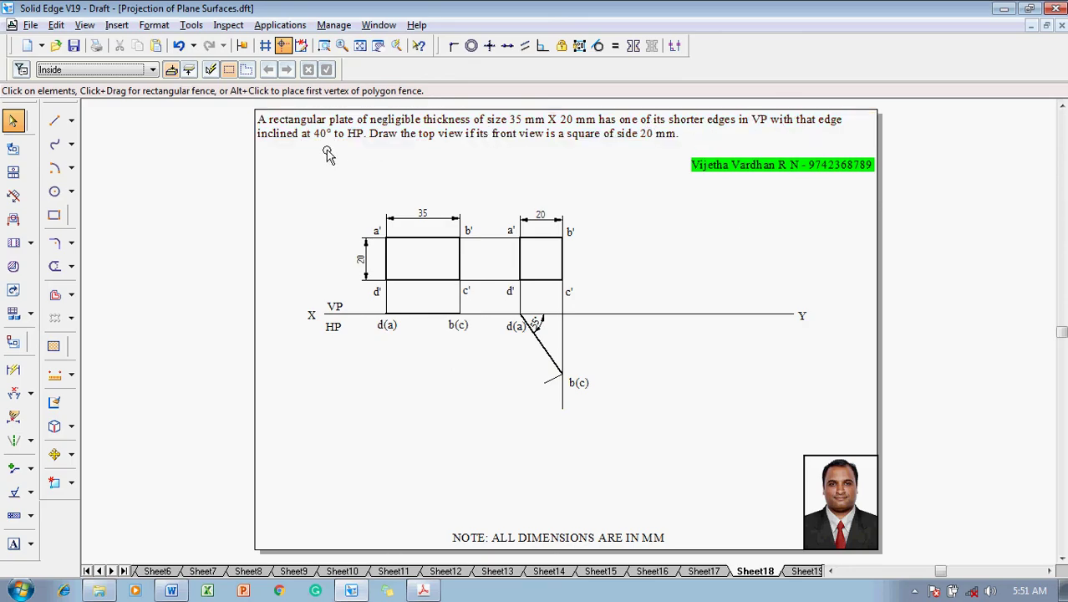
# Draw a line from the XY line up and to the left, right of the square, at about 135°.
pyautogui.click(520, 264)
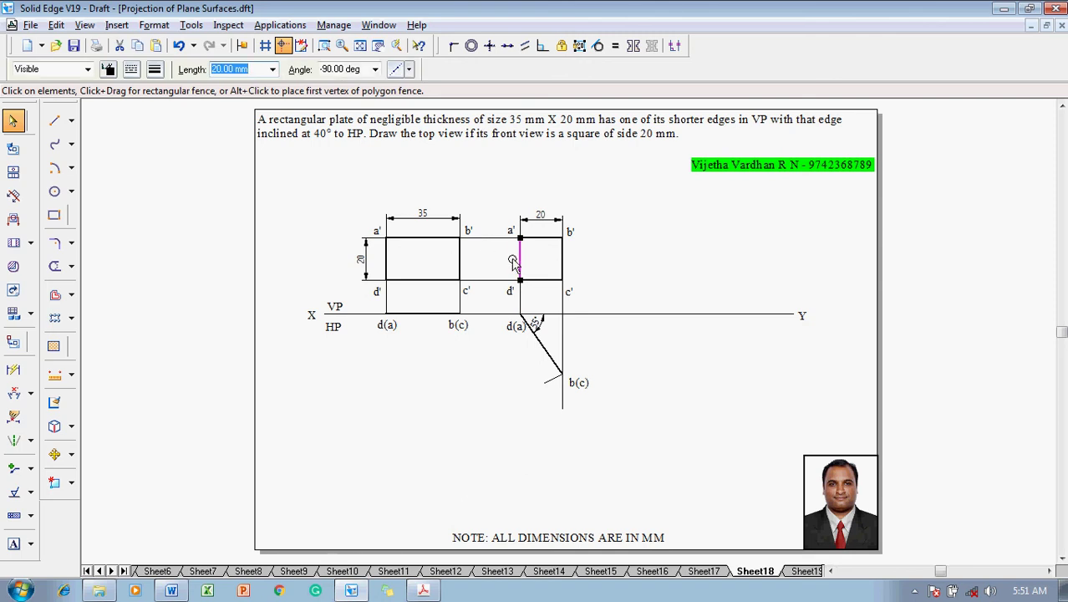
pyautogui.click(386, 260)
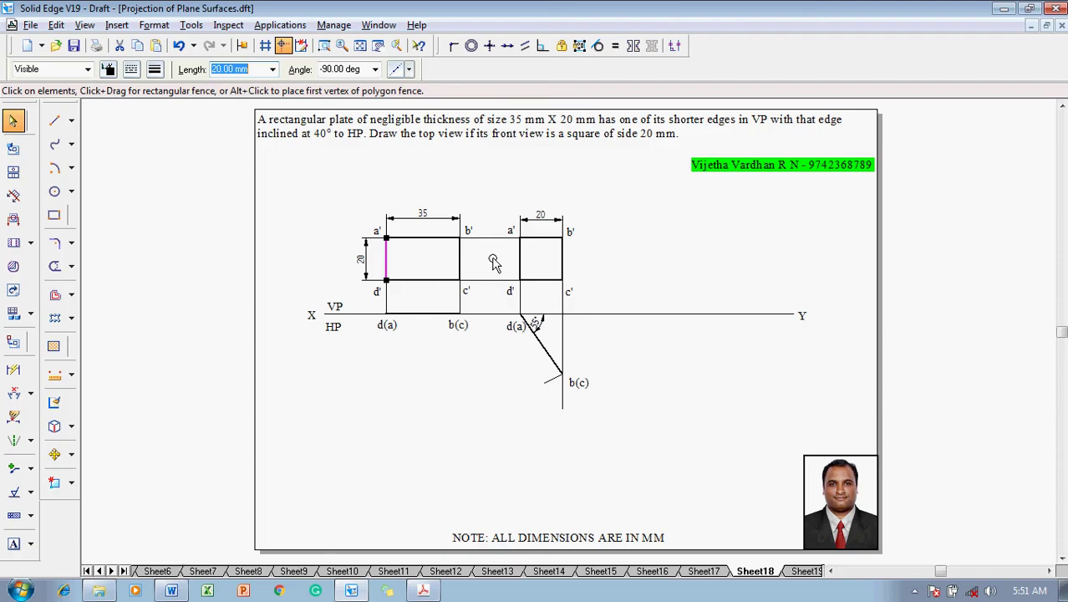
pyautogui.click(55, 126)
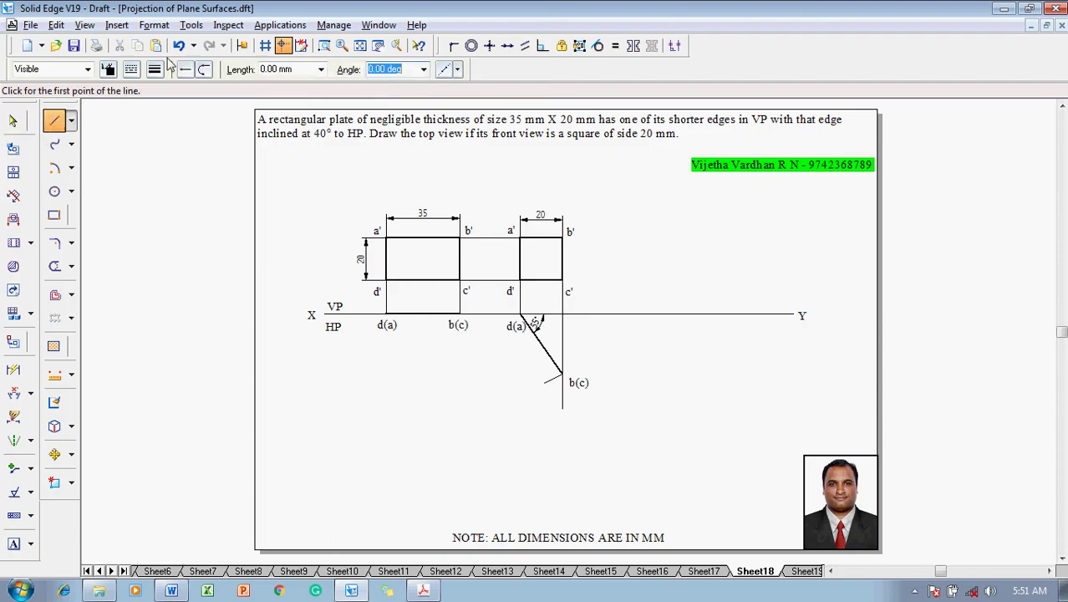
pyautogui.click(155, 69)
pyautogui.click(165, 92)
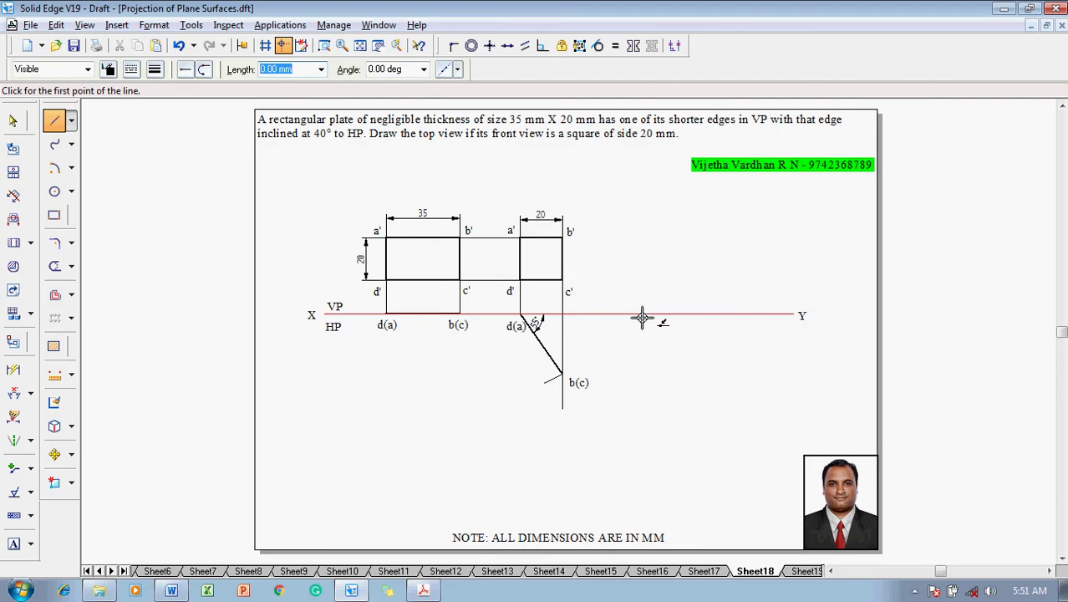
pyautogui.click(713, 315)
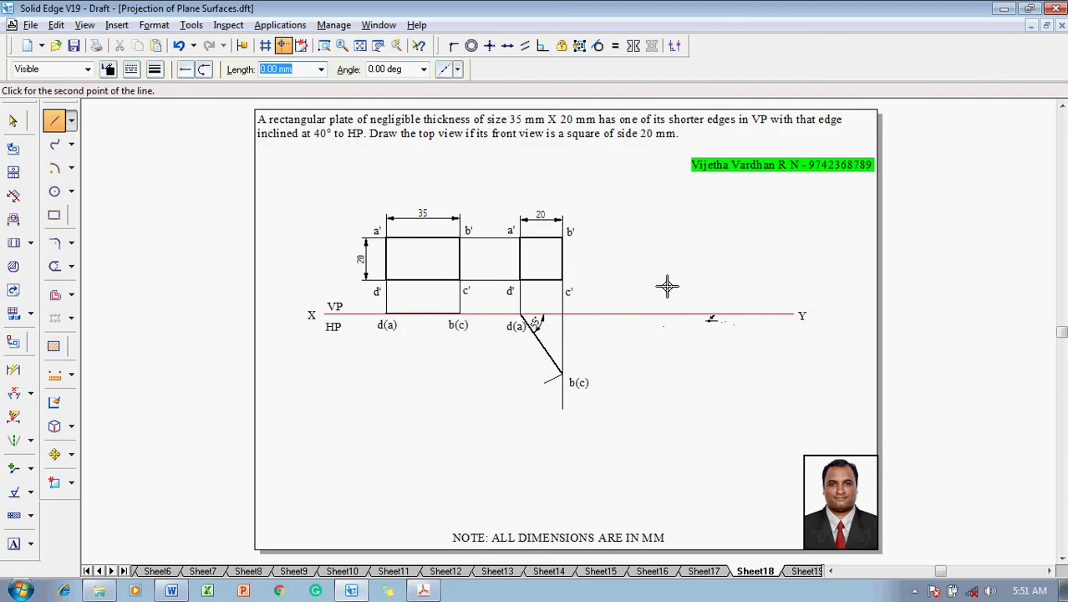
pyautogui.click(616, 219)
pyautogui.press('Escape')
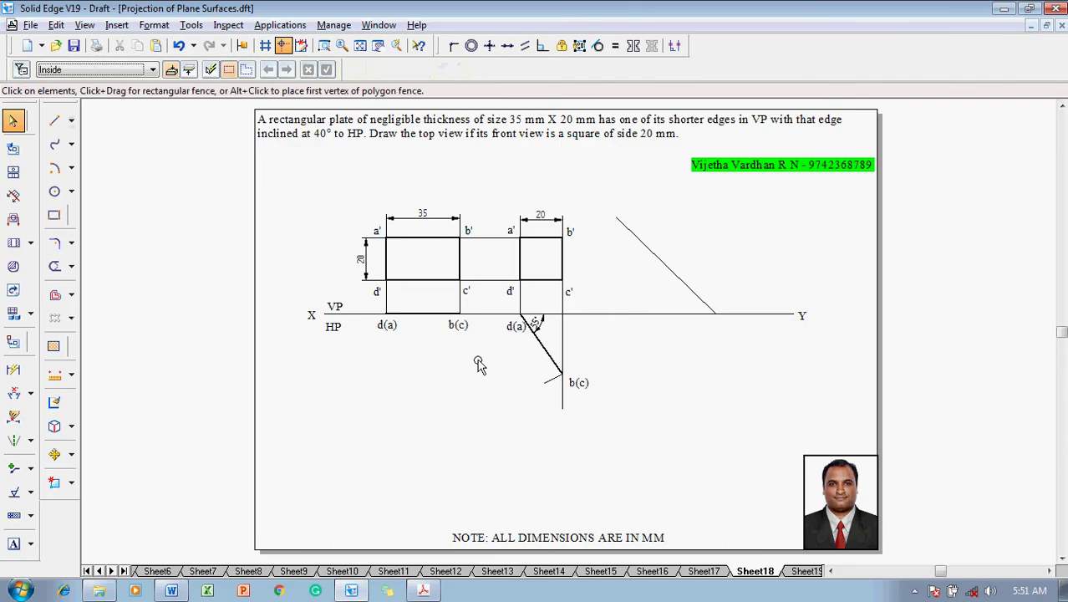
# Add an angular dimension between the new line and the XY line, fixed at 40°.
pyautogui.click(14, 393)
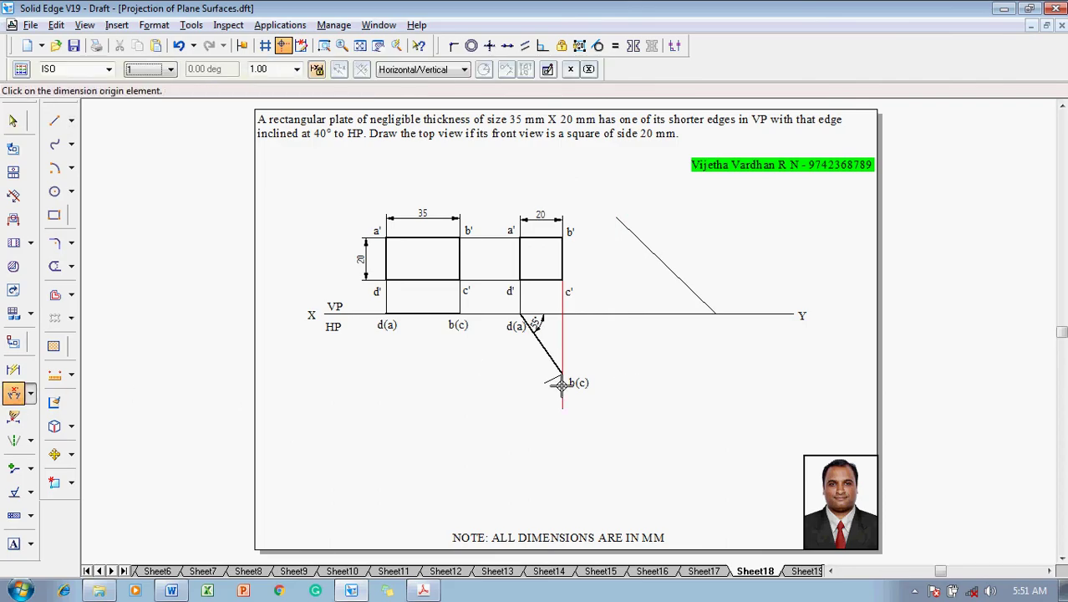
pyautogui.click(695, 300)
pyautogui.click(682, 311)
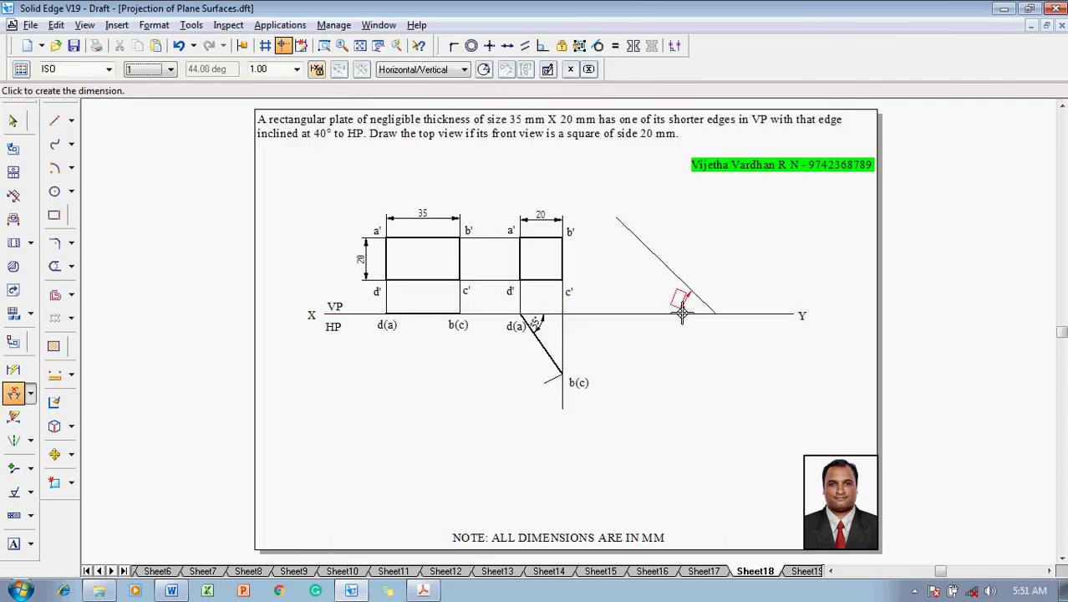
pyautogui.click(678, 299)
pyautogui.write('40')
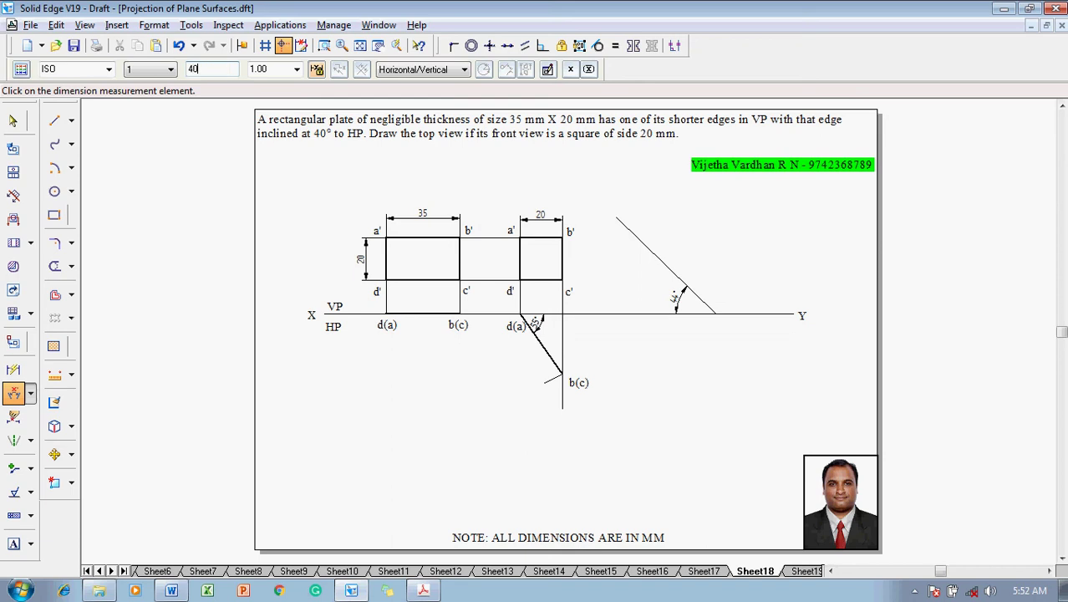
pyautogui.press('Return')
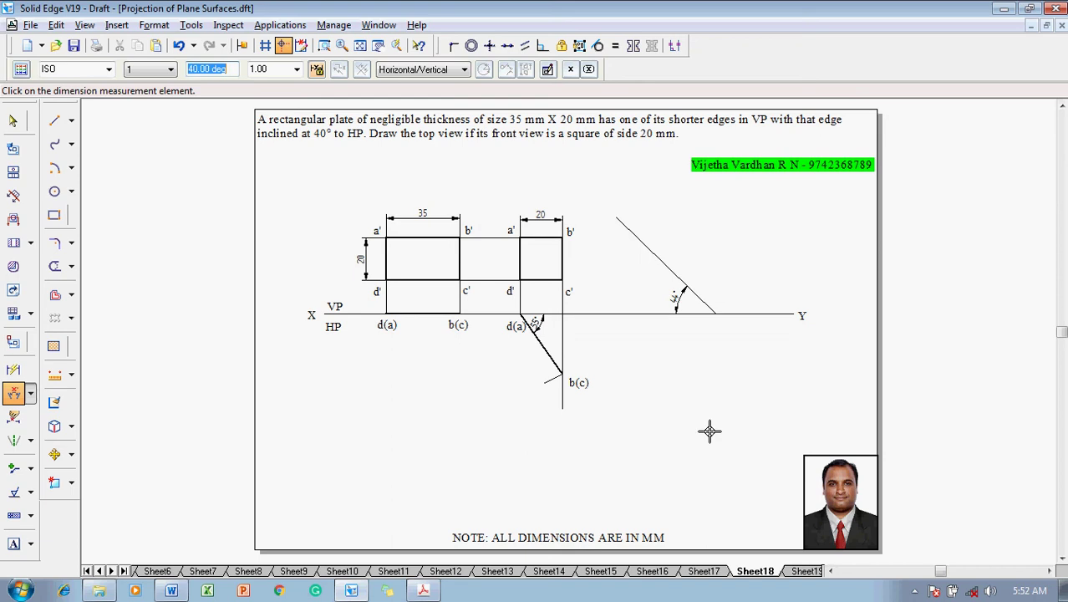
pyautogui.press('Escape')
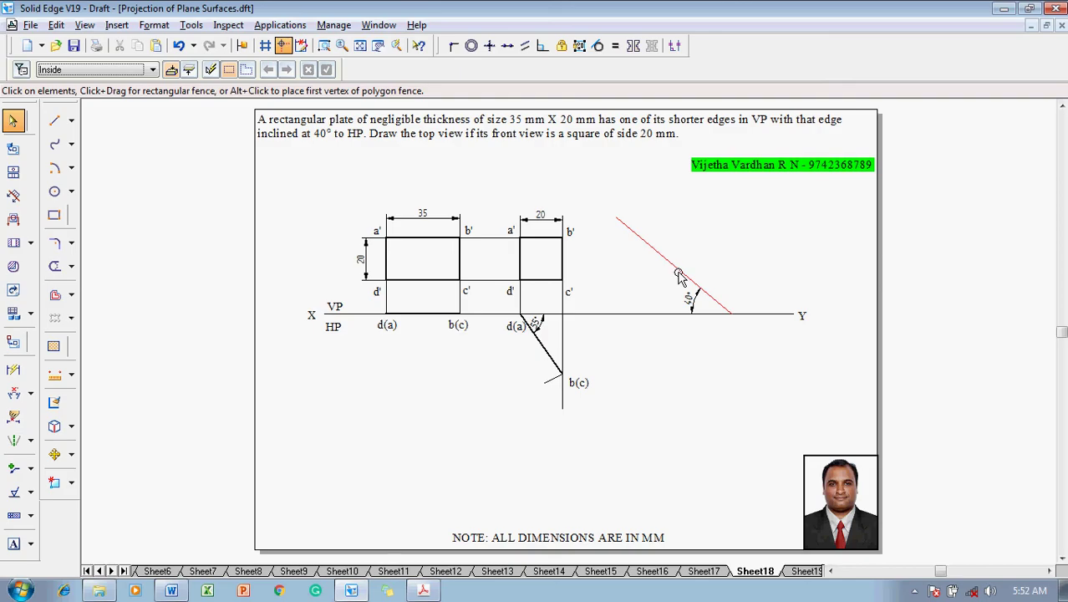
# Move a copy of the square front view and its labels so corner a' sits on the 40° line.
pyautogui.moveTo(496, 217); pyautogui.dragTo(585, 309)
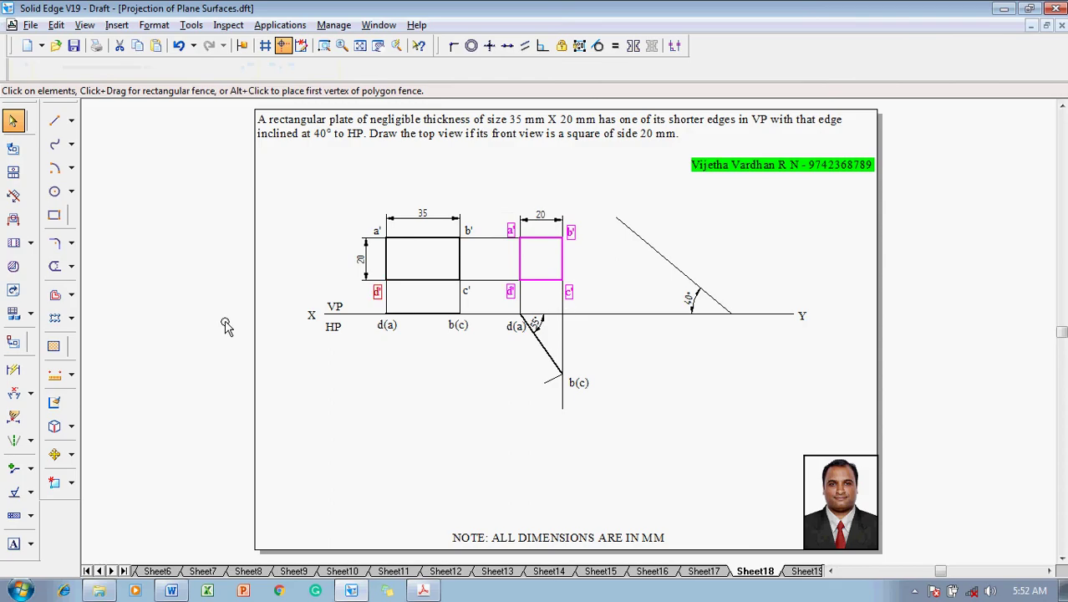
pyautogui.click(53, 455)
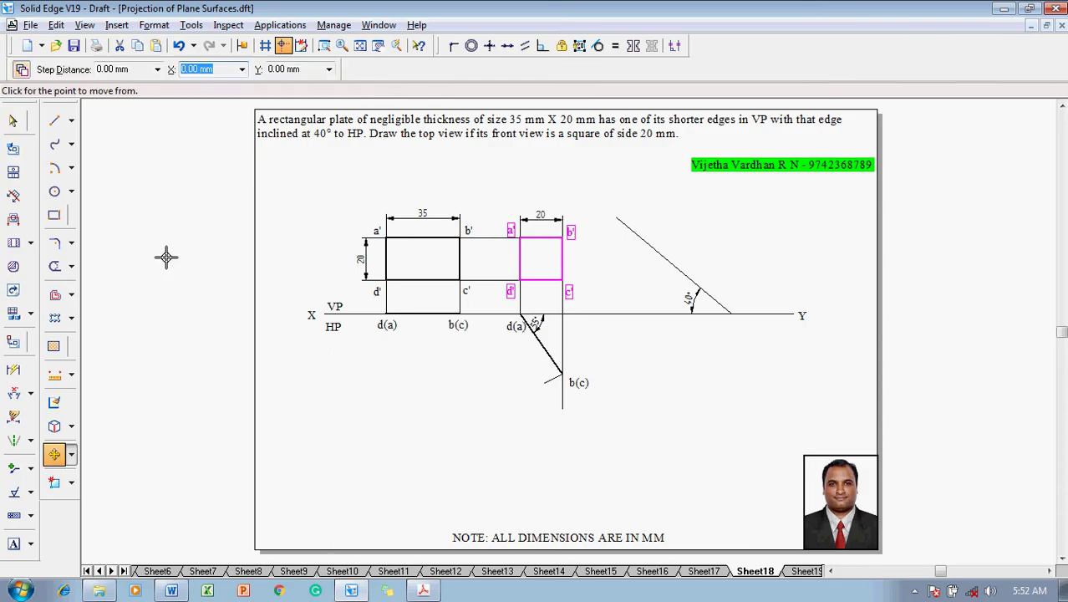
pyautogui.click(520, 238)
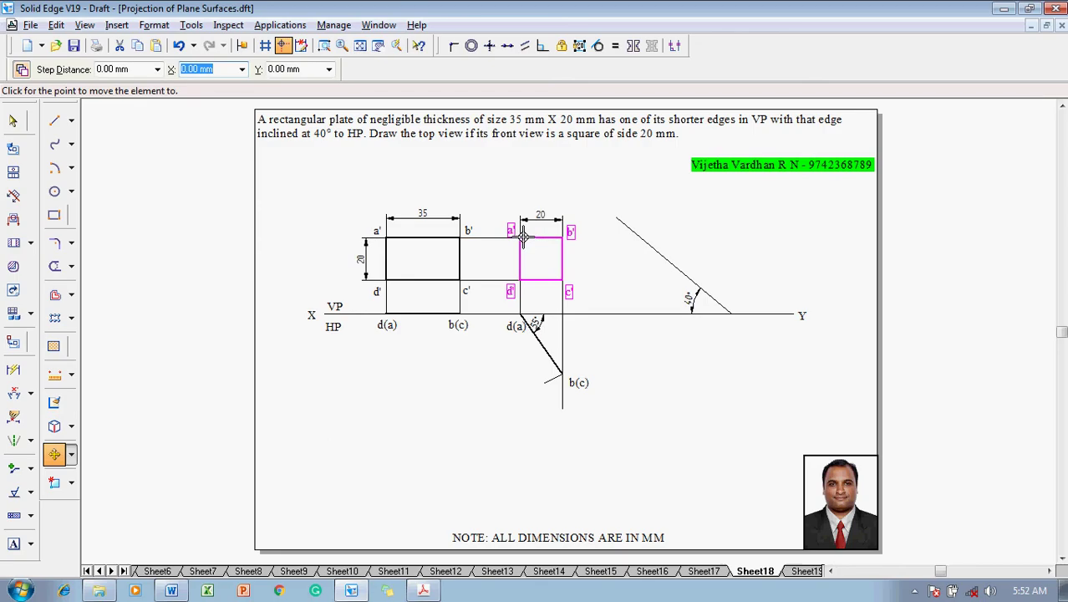
pyautogui.click(647, 243)
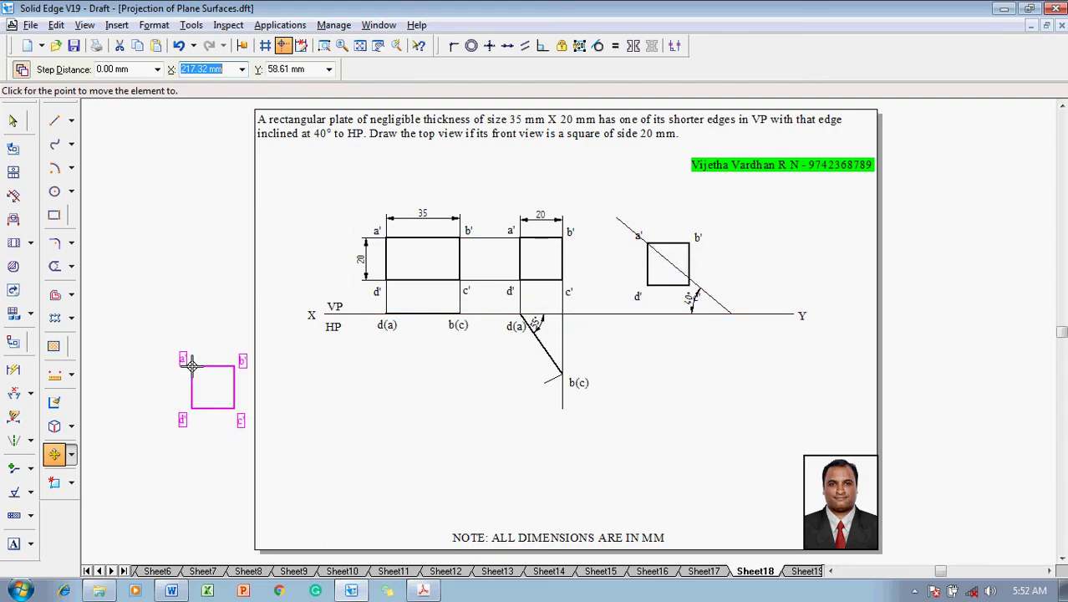
# Rotate the copied square about a' so one edge lies along the 40° line.
pyautogui.click(71, 454)
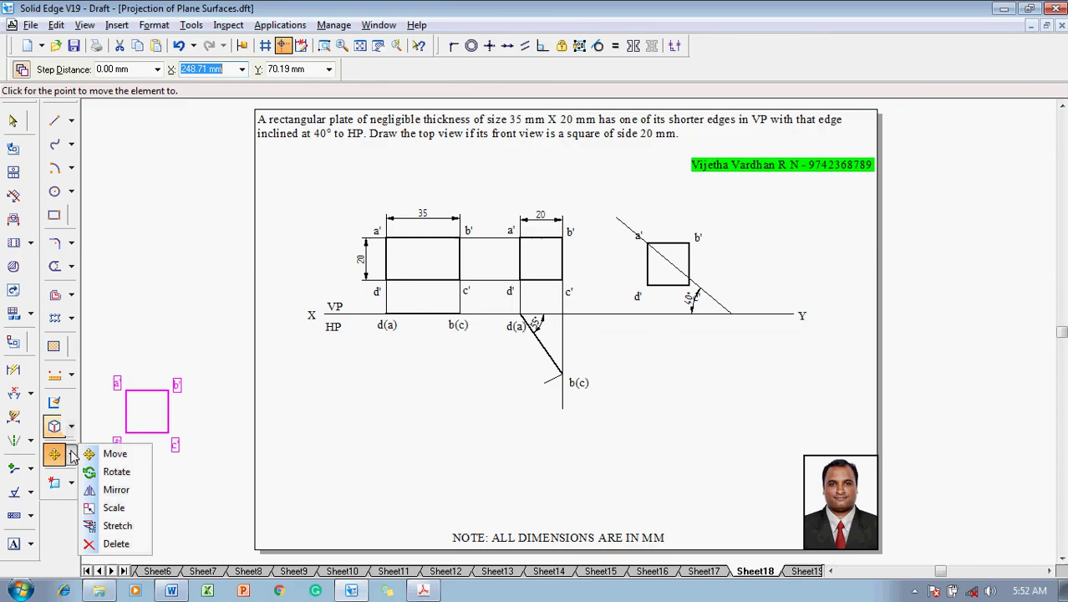
pyautogui.click(109, 472)
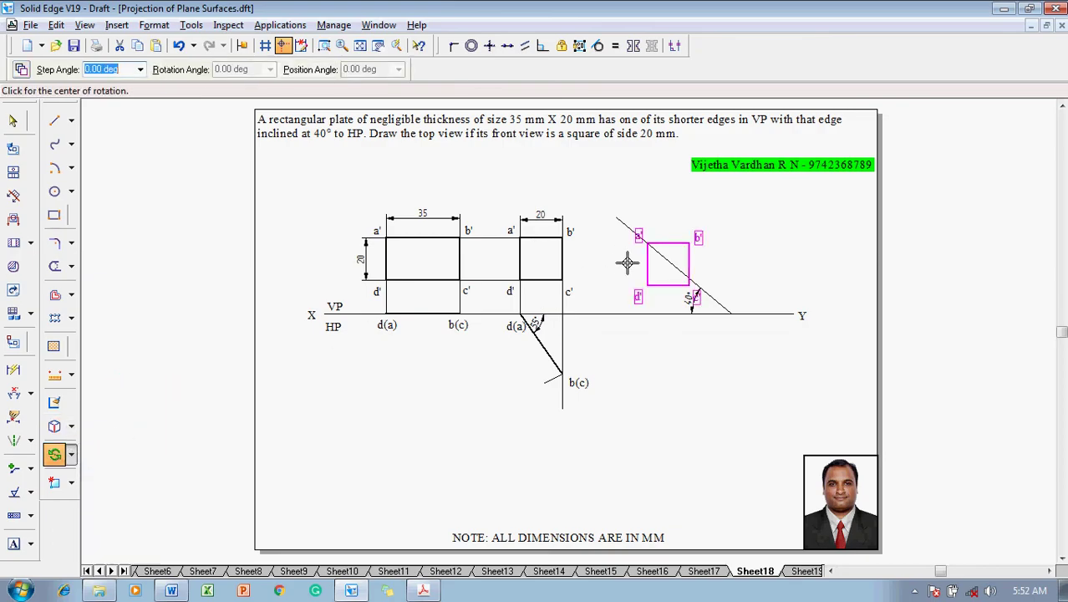
pyautogui.click(646, 244)
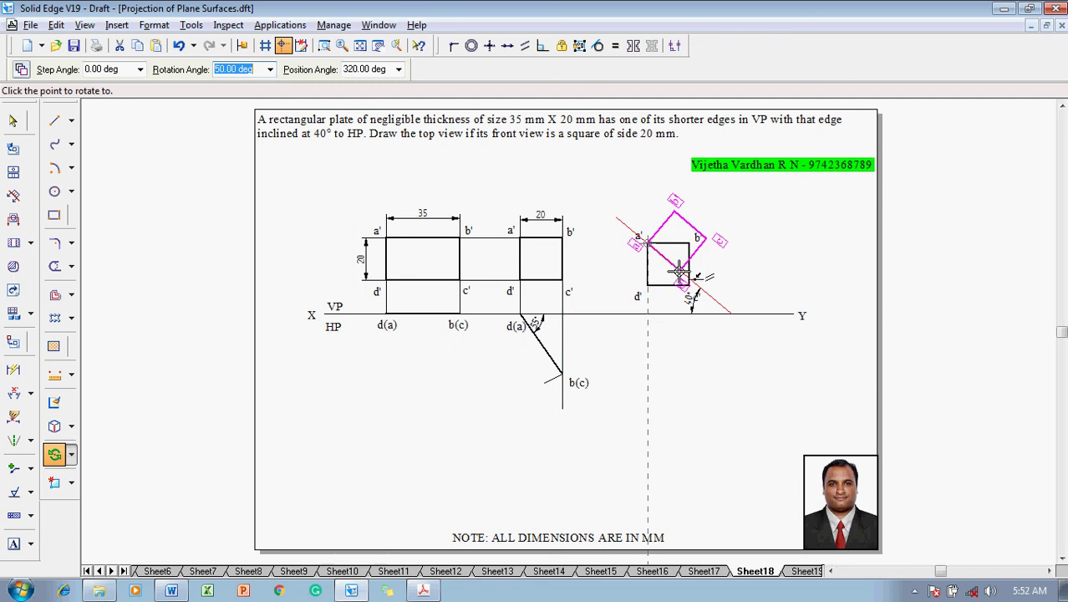
pyautogui.click(679, 269)
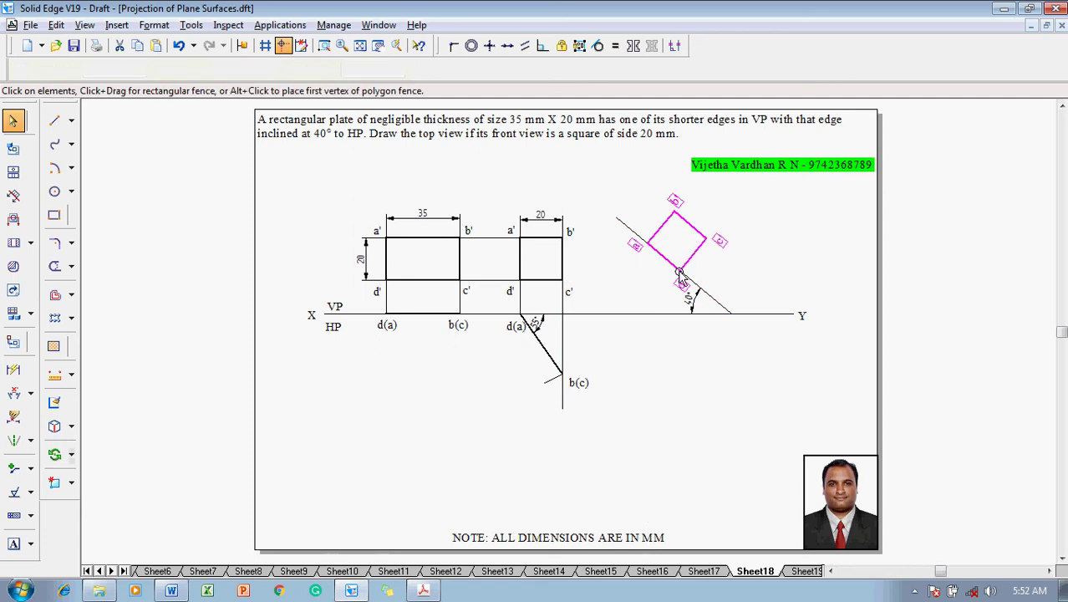
# Draw projectors from c' down and across to b(c), and from b' down to that horizontal line.
pyautogui.press('Escape')
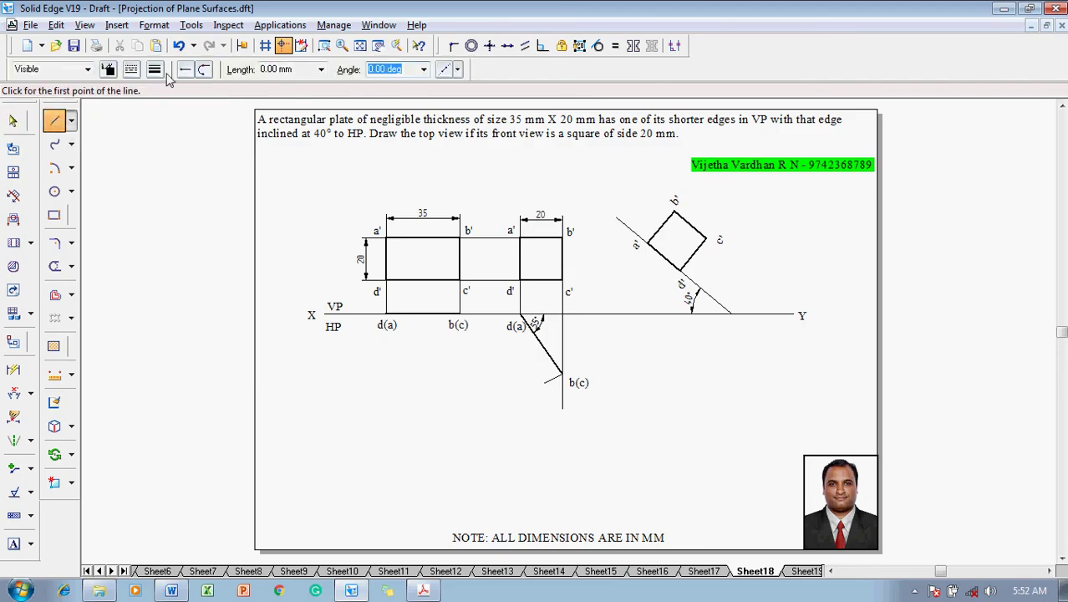
pyautogui.click(157, 70)
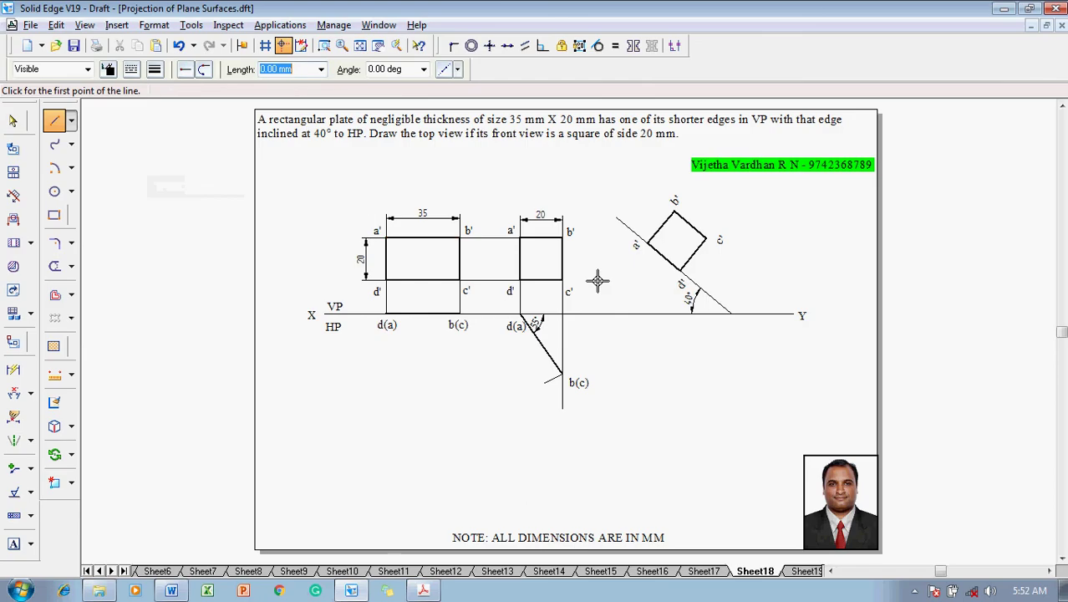
pyautogui.click(707, 237)
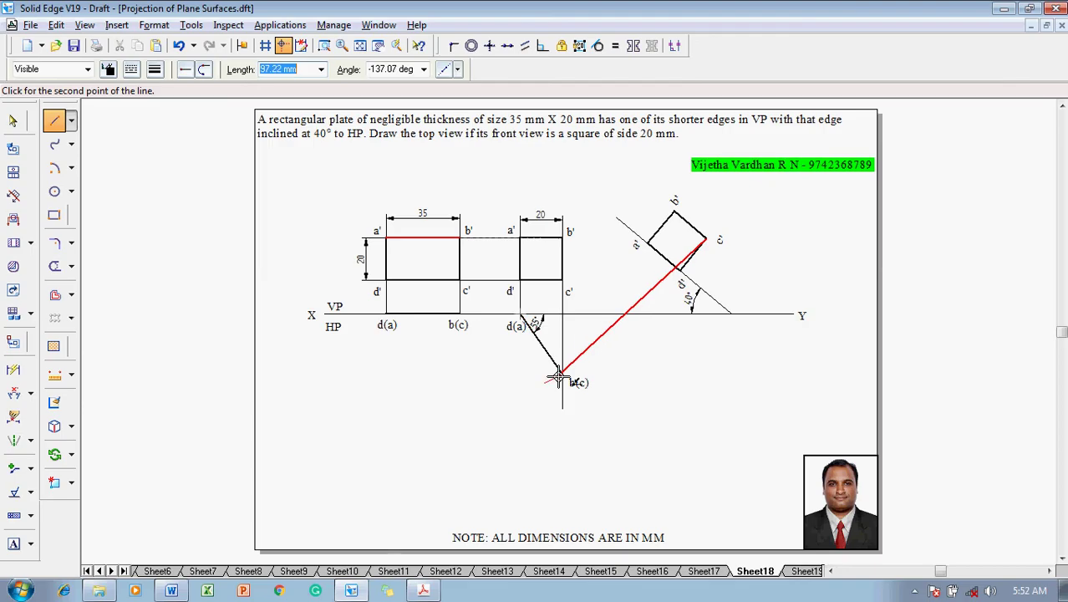
pyautogui.click(706, 373)
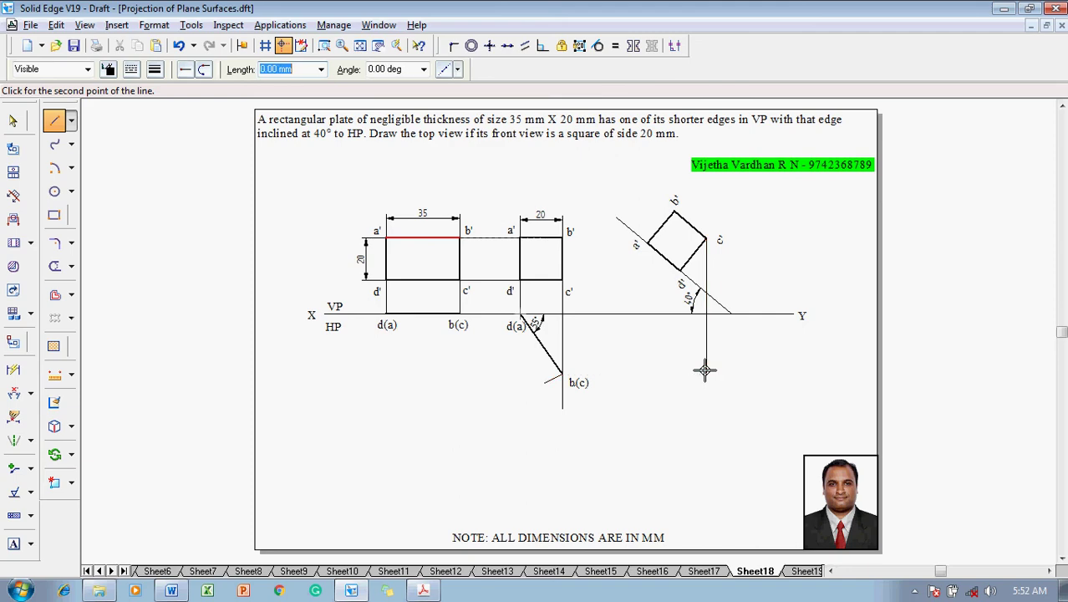
pyautogui.click(562, 373)
pyautogui.rightClick(590, 363)
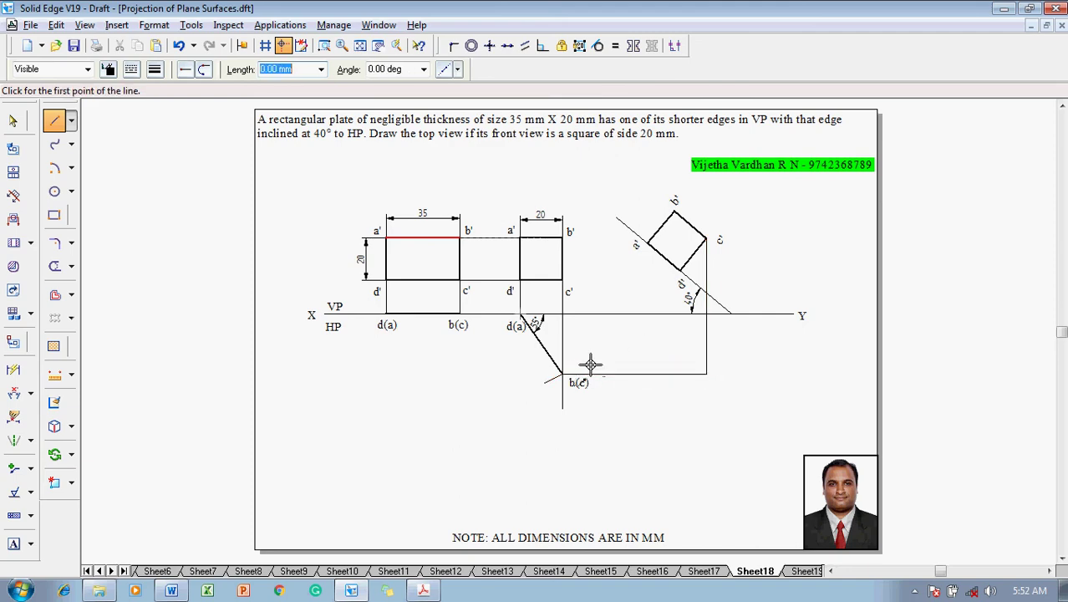
pyautogui.click(675, 214)
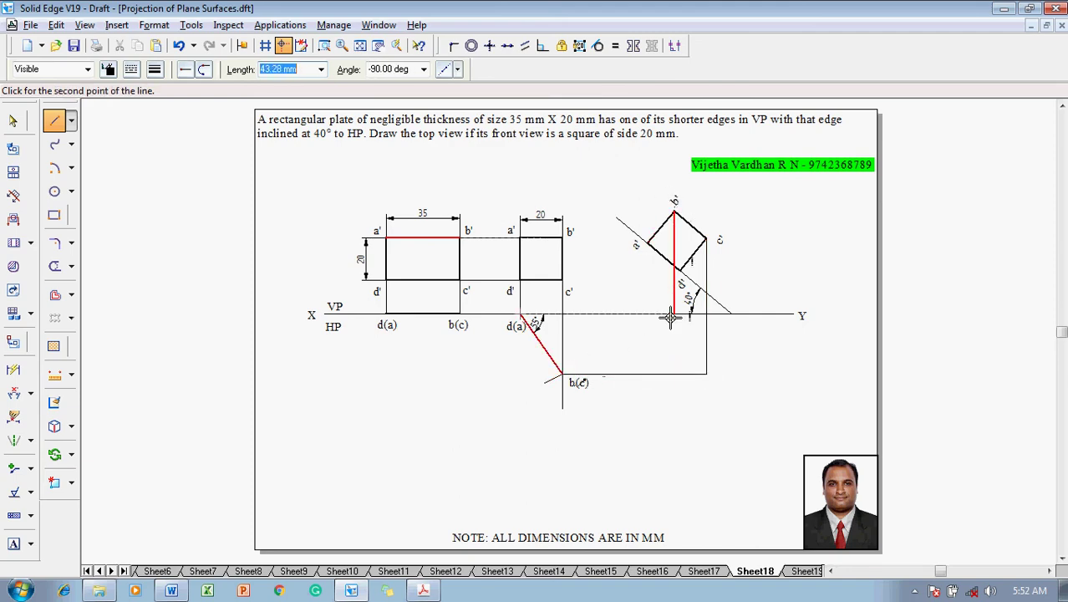
pyautogui.click(674, 372)
pyautogui.rightClick(673, 360)
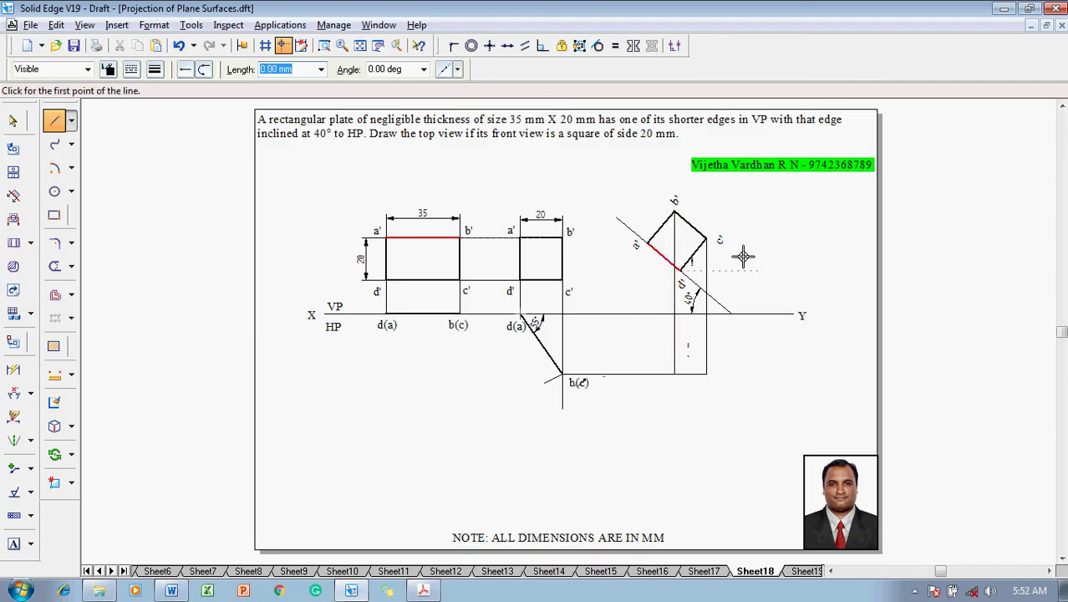
# Draw projectors from d' and a' down to the XY line, the a' projector at 90°.
pyautogui.click(680, 269)
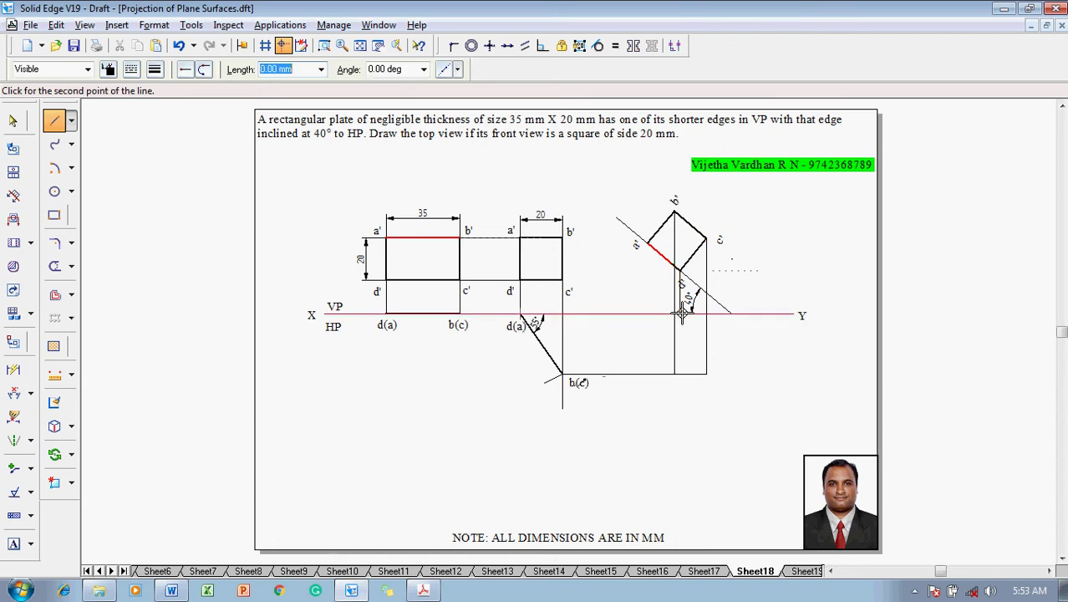
pyautogui.click(682, 314)
pyautogui.rightClick(683, 316)
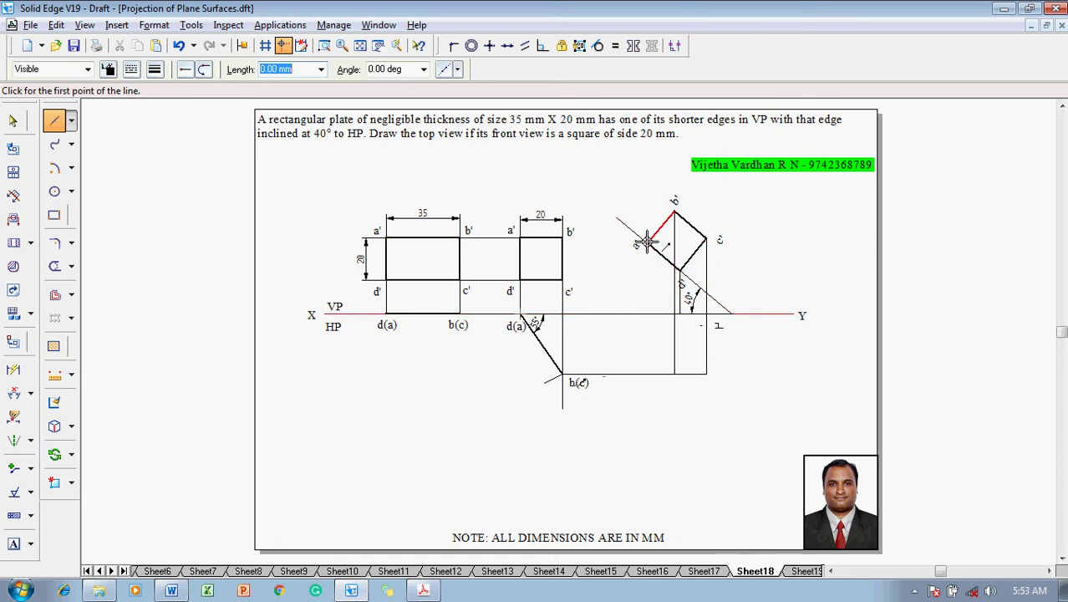
pyautogui.click(647, 242)
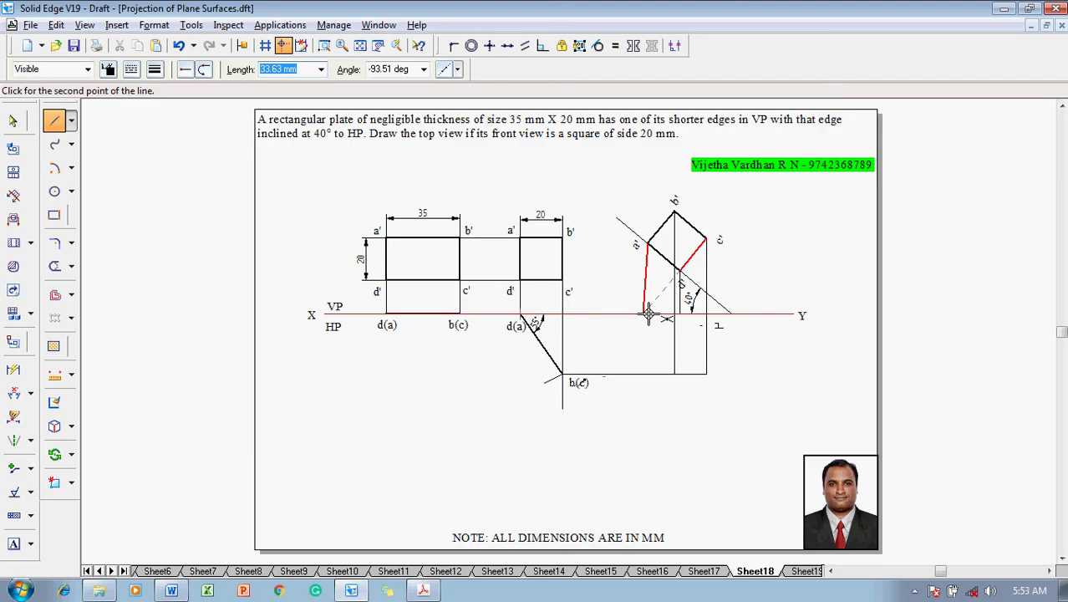
pyautogui.press('Tab')
pyautogui.write('90')
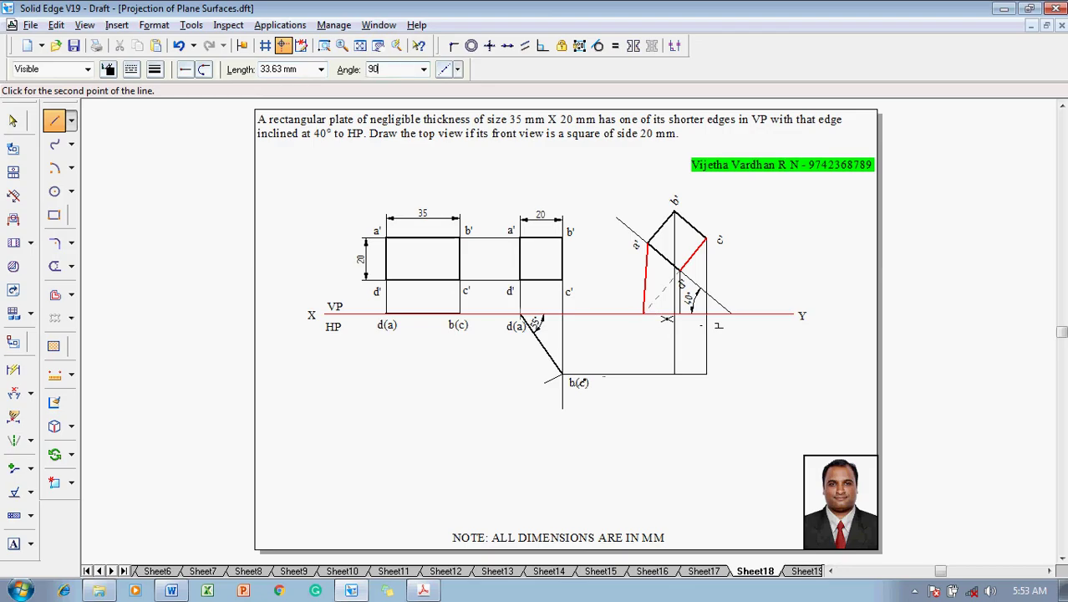
pyautogui.press('Tab')
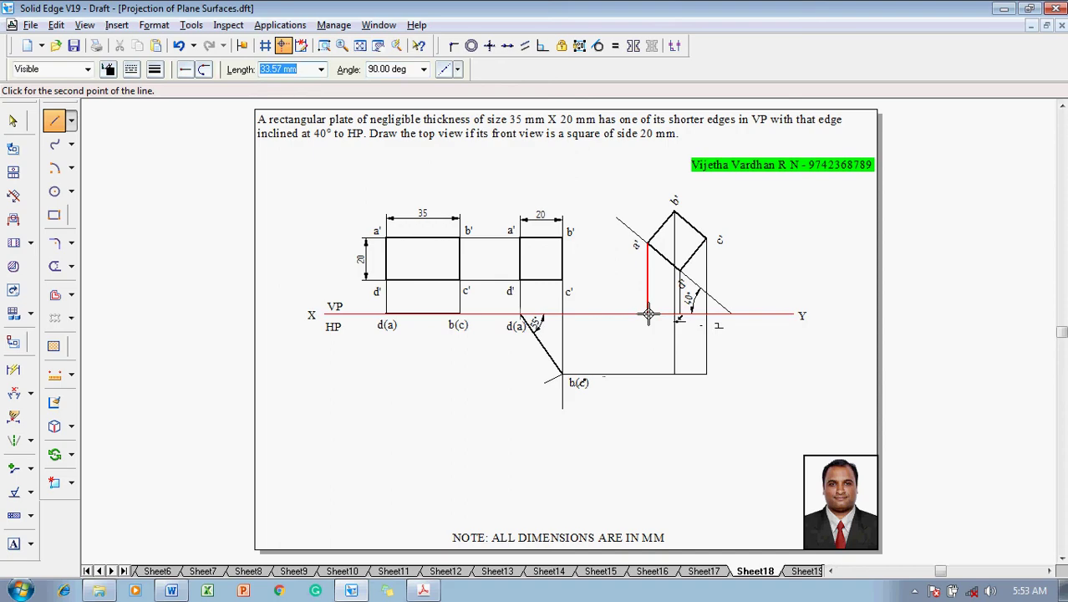
pyautogui.click(649, 314)
pyautogui.press('Escape')
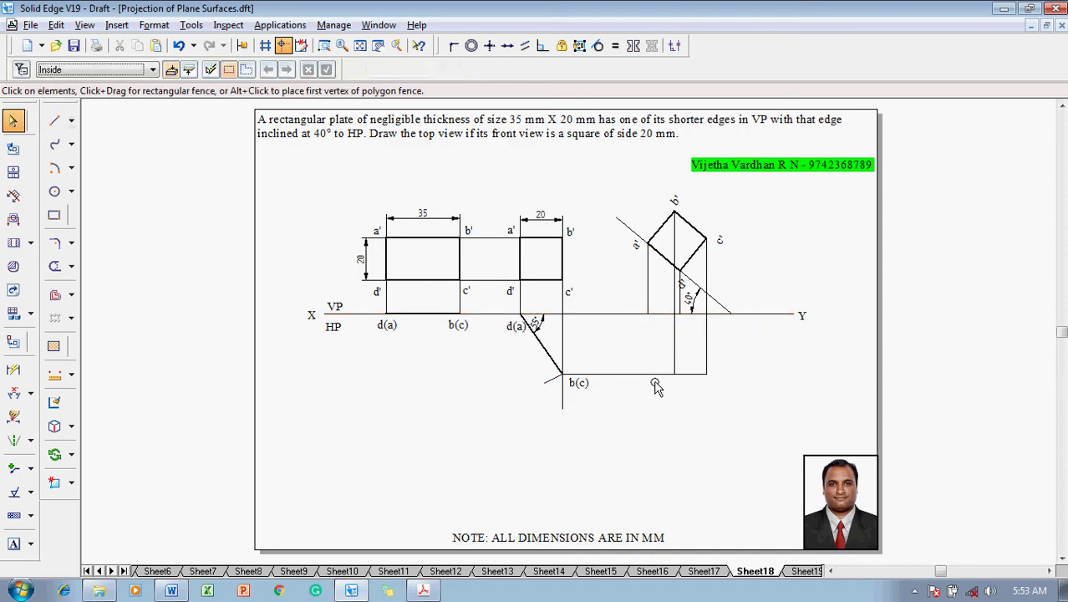
# Place the text label 'a' at the foot of the a' projector on the XY line.
pyautogui.click(12, 544)
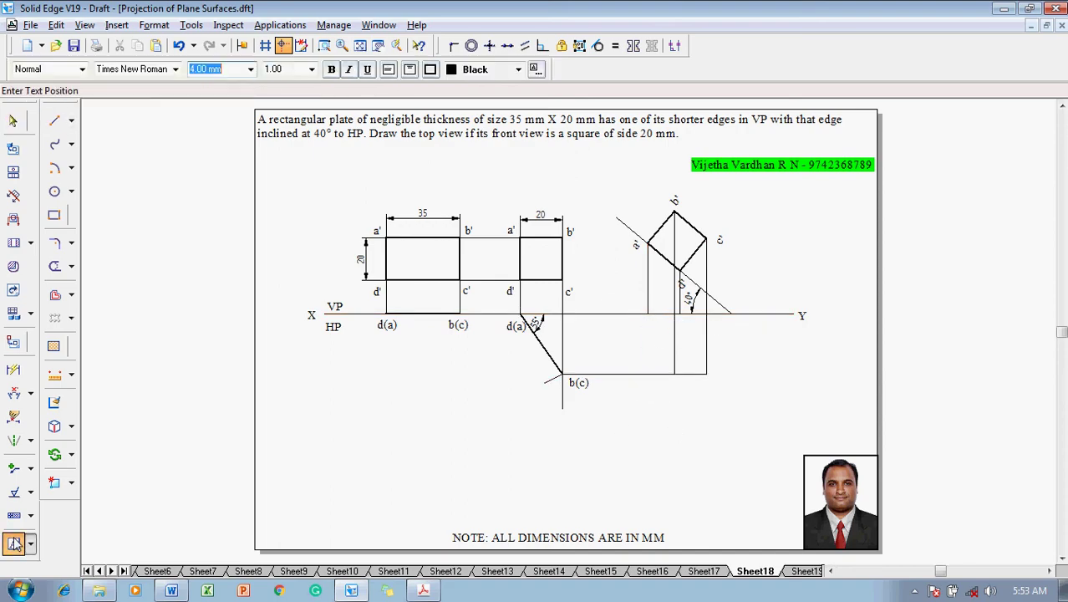
pyautogui.click(637, 314)
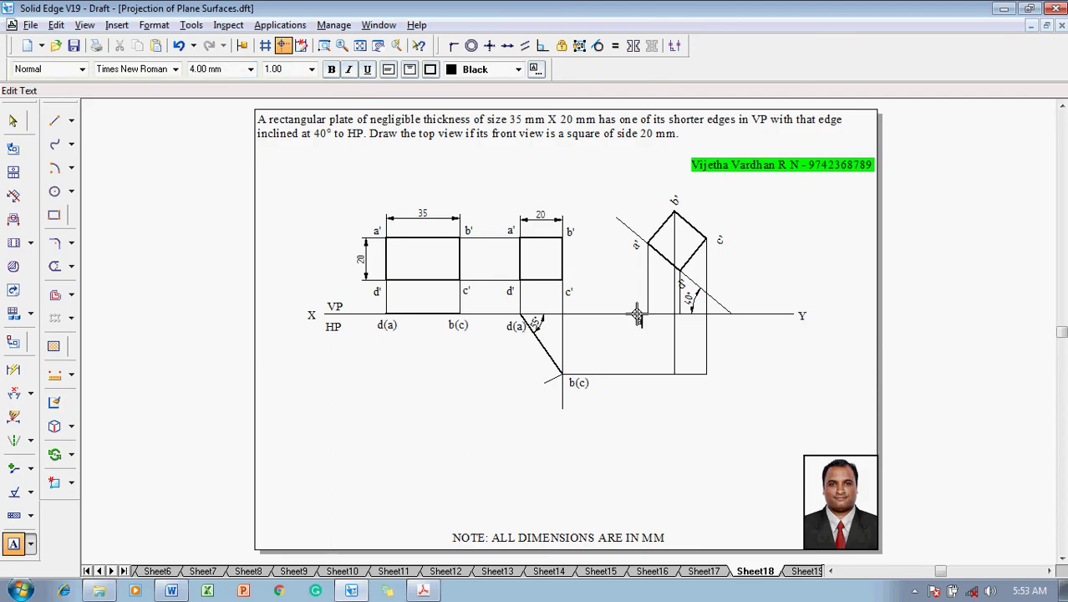
pyautogui.write('a')
pyautogui.press('Escape')
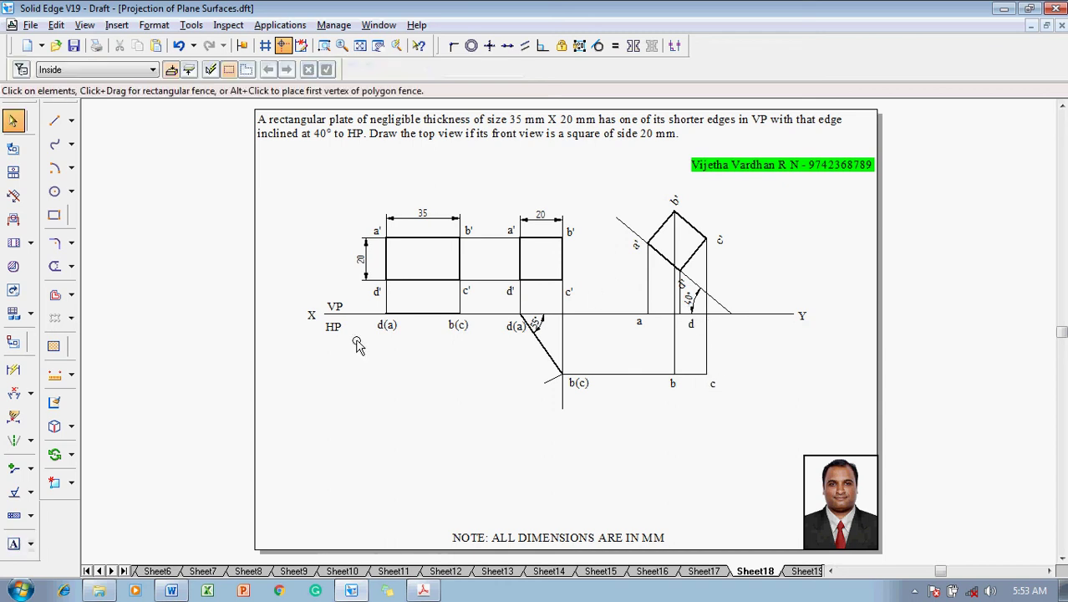
# Draw the top-view outline a–b–c–d–a in a thicker line width.
pyautogui.click(54, 120)
pyautogui.click(155, 69)
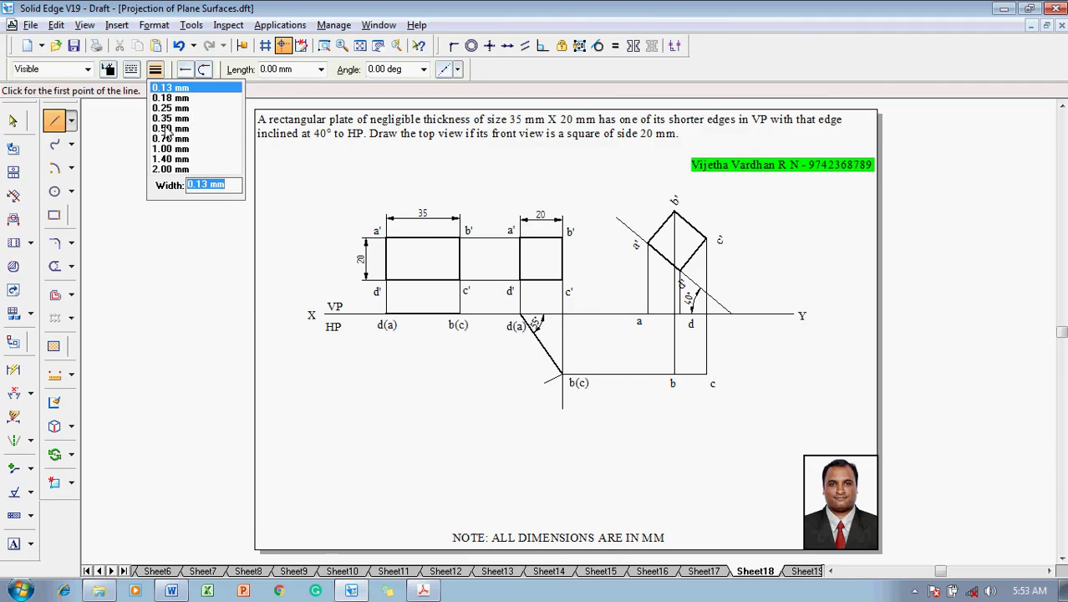
pyautogui.click(170, 133)
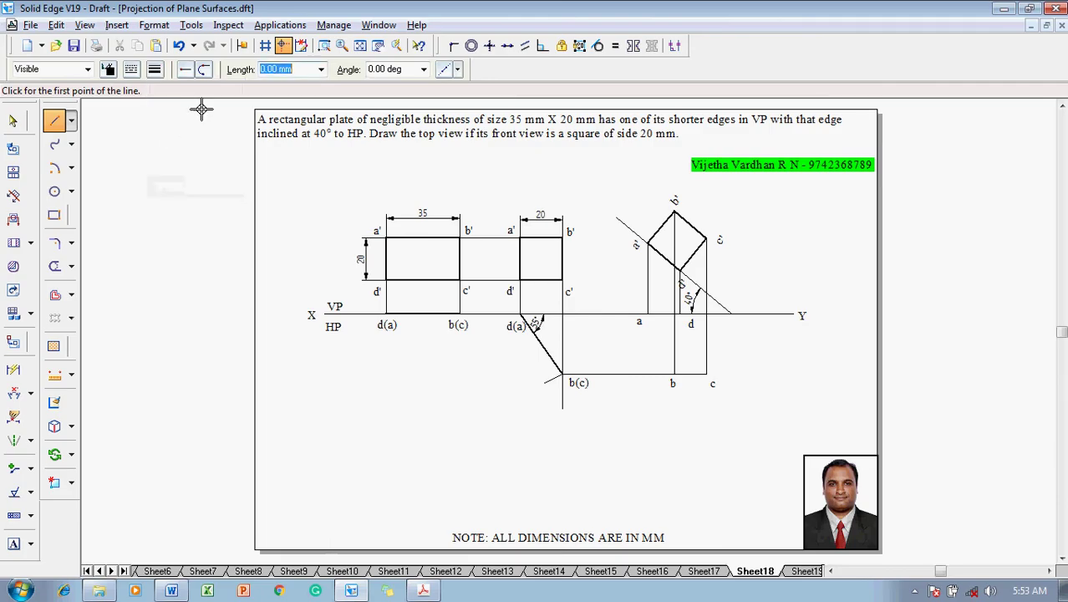
pyautogui.click(649, 314)
pyautogui.click(674, 374)
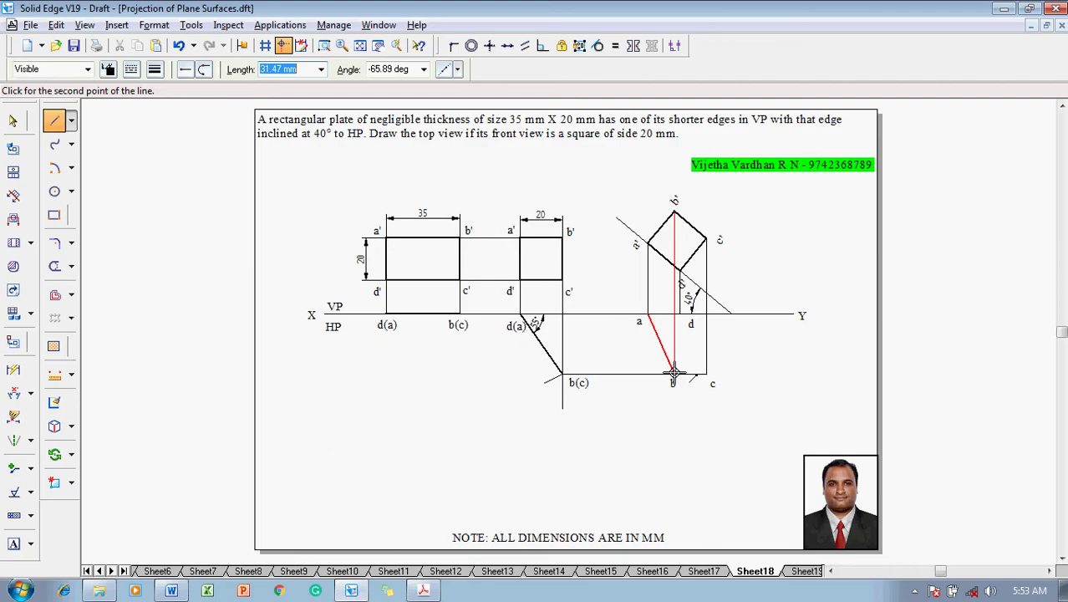
pyautogui.click(706, 373)
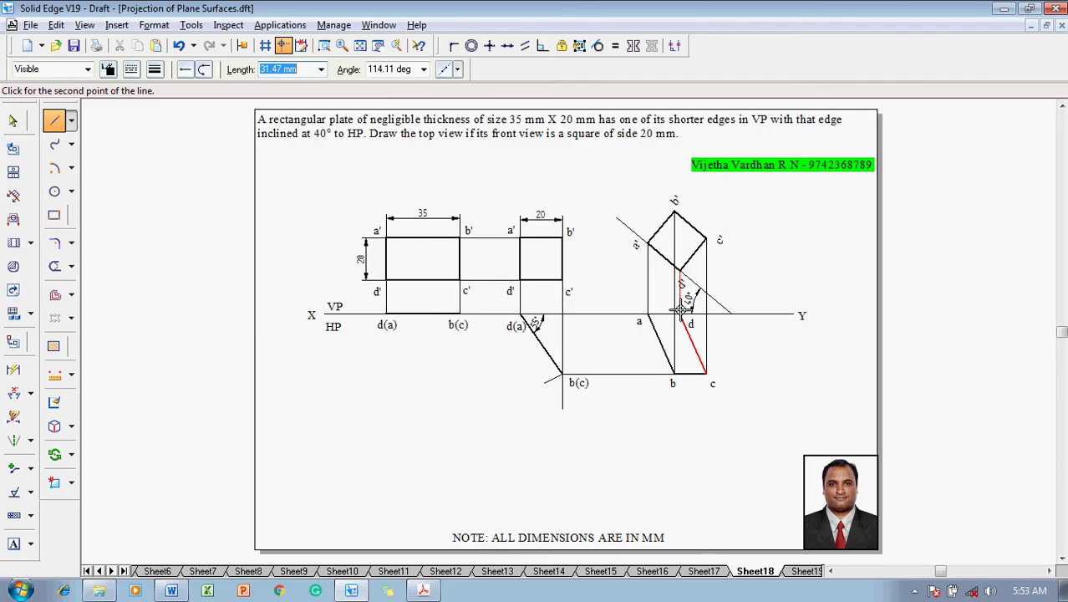
pyautogui.click(679, 315)
pyautogui.click(647, 317)
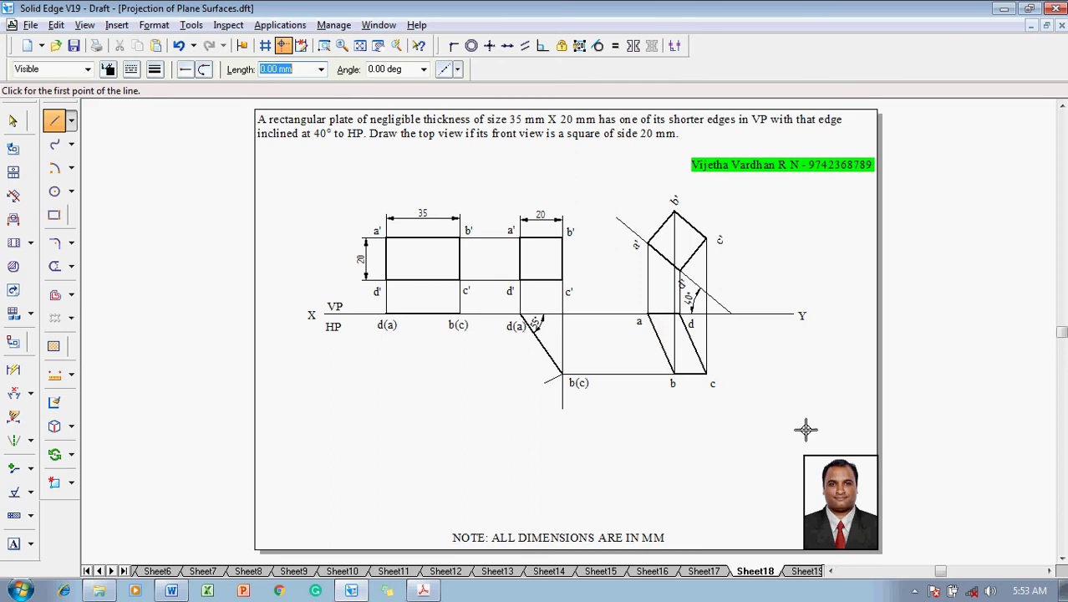
# Exit line drawing and save the drawing with Ctrl+S.
pyautogui.press('Escape')
pyautogui.hotkey('ctrl', 's')
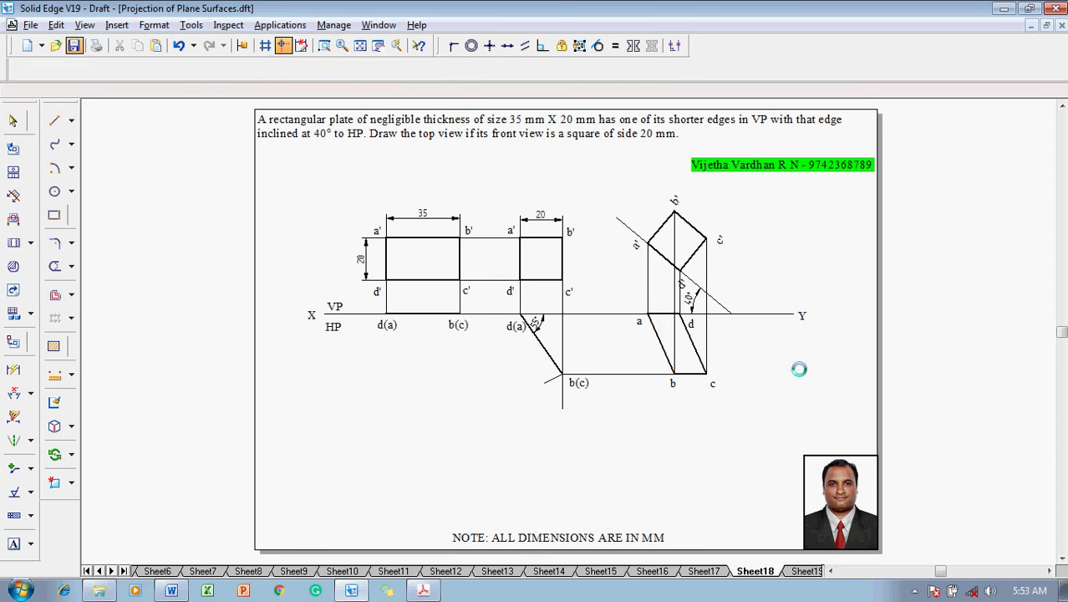